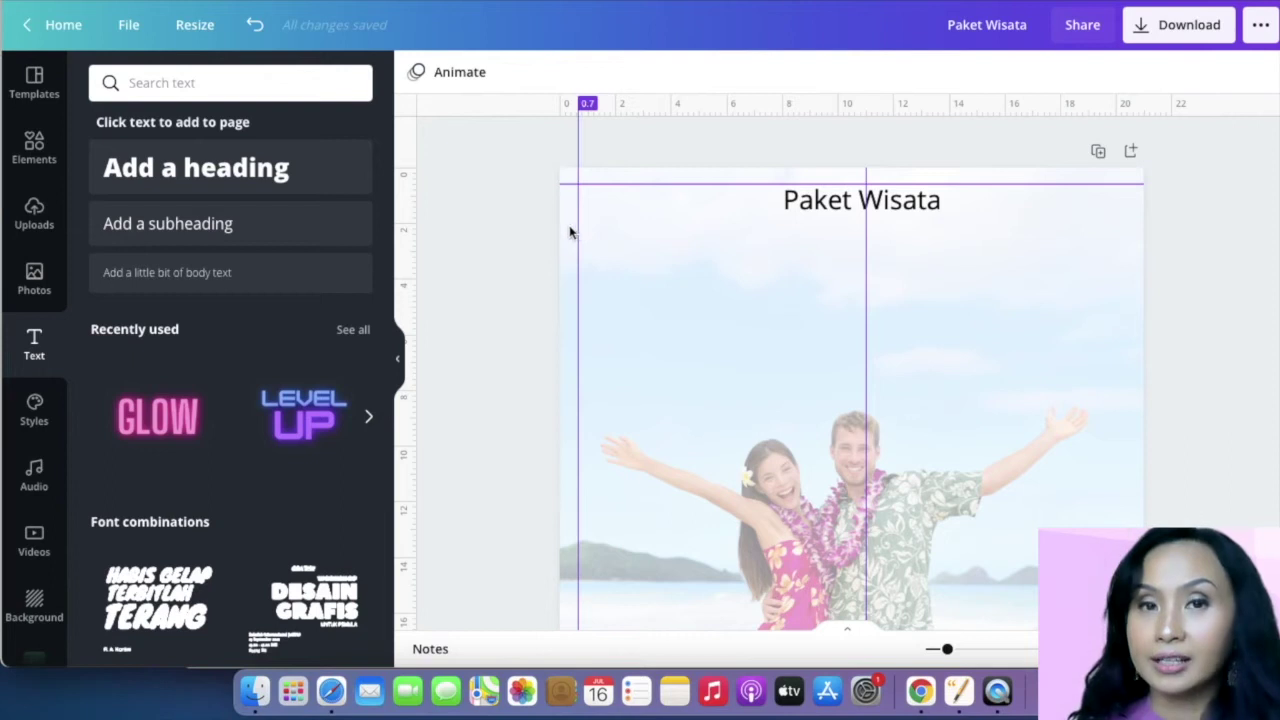
- Place vertical margin guides at about 0.4 cm from the page's left edge and just inside its right edge
{"action": "left_click_drag", "start_coordinate": [583, 180], "coordinate": [573, 181]}
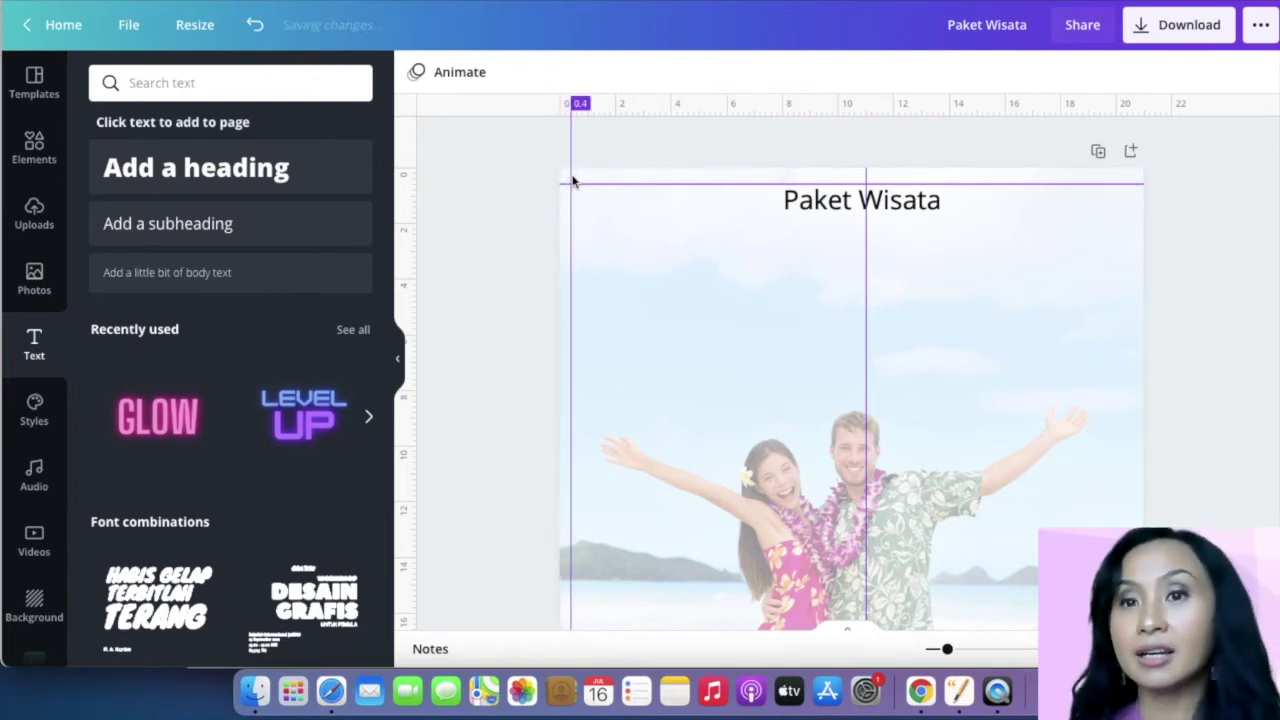
{"action": "left_click_drag", "start_coordinate": [416, 196], "coordinate": [1143, 245]}
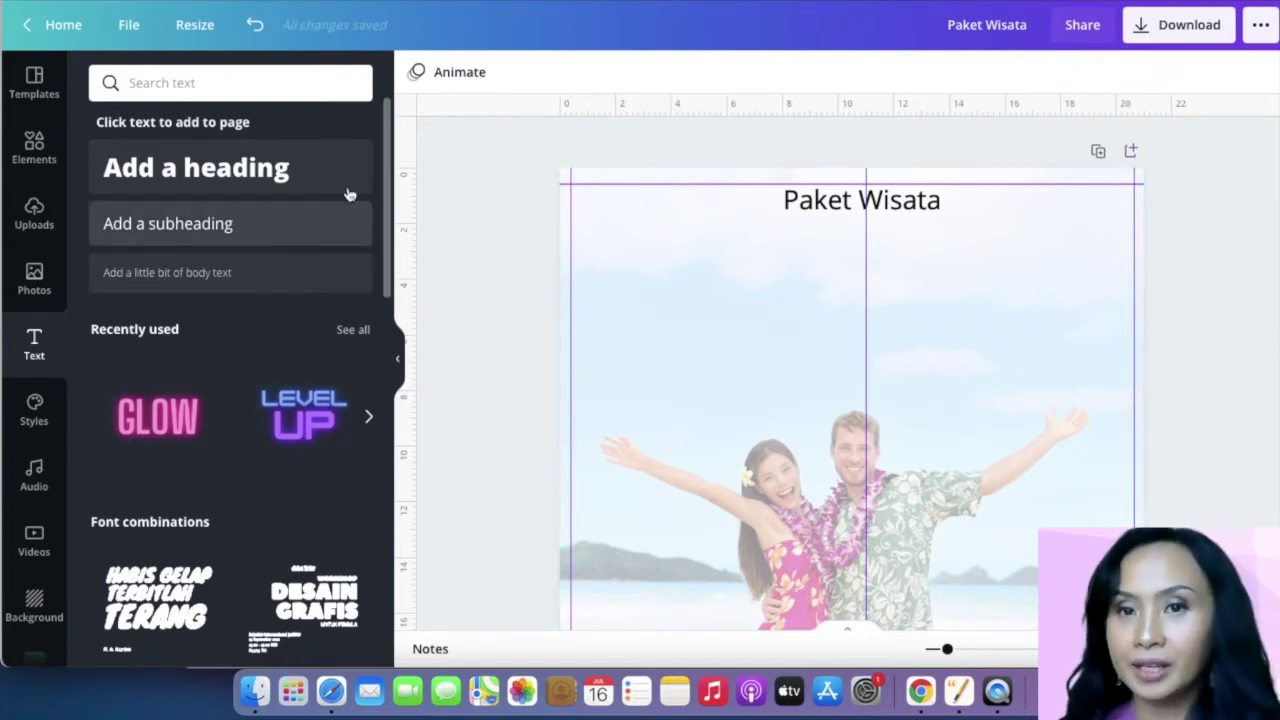
- Add a heading reading FORM PEMESANAN under the Paket Wisata title and browse the font combinations for the title block
{"action": "left_click", "coordinate": [345, 178]}
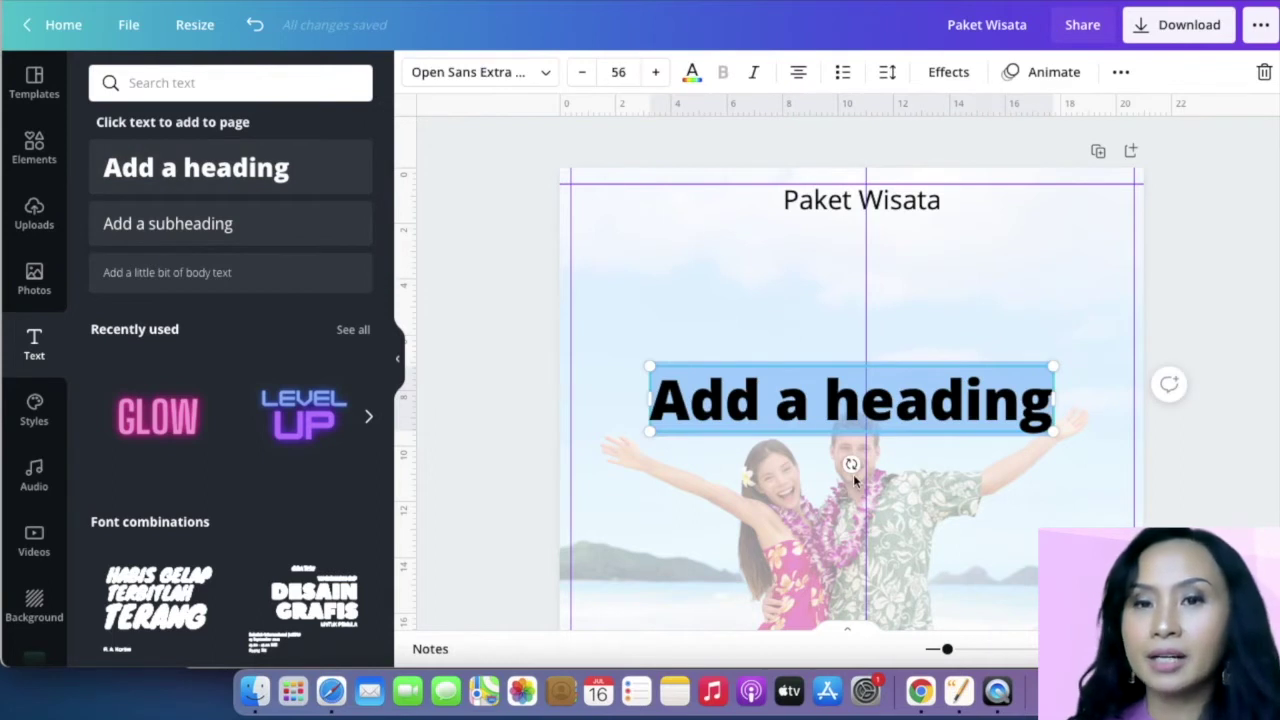
{"action": "left_click", "coordinate": [997, 296]}
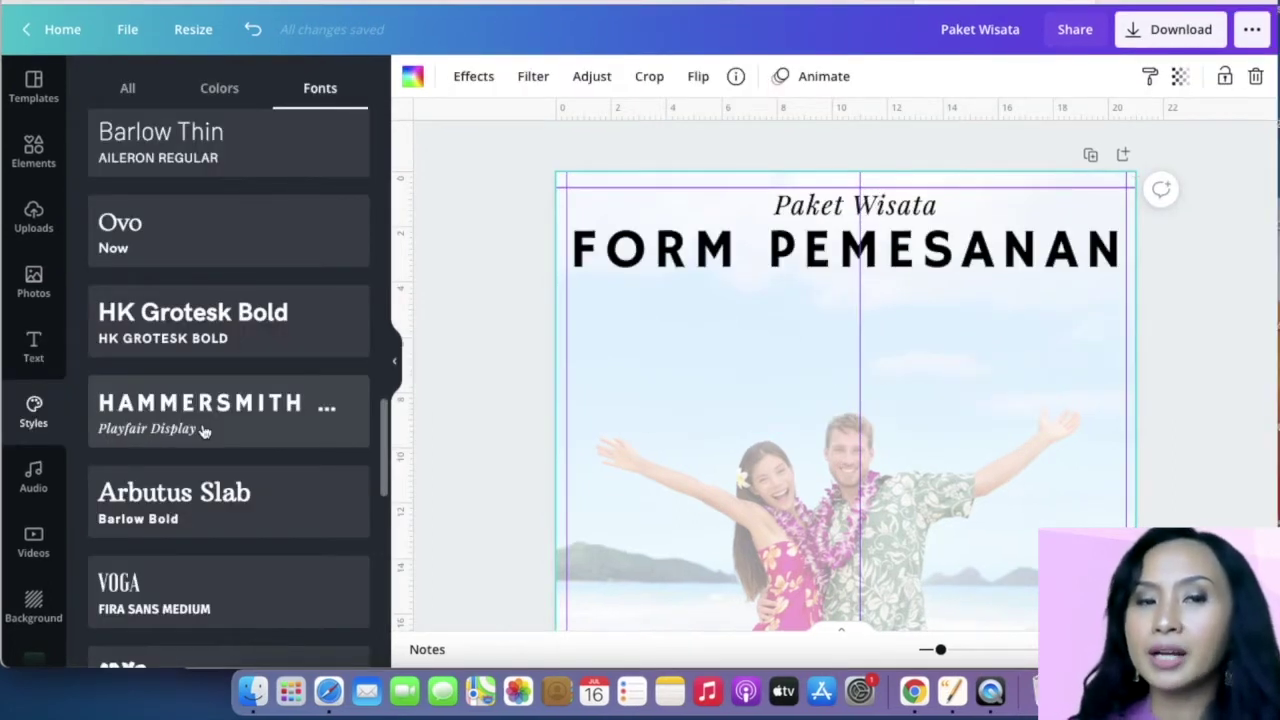
{"action": "scroll", "coordinate": [183, 577], "scroll_direction": "down", "scroll_amount": 10}
{"action": "scroll", "coordinate": [183, 577], "scroll_direction": "down", "scroll_amount": 5}
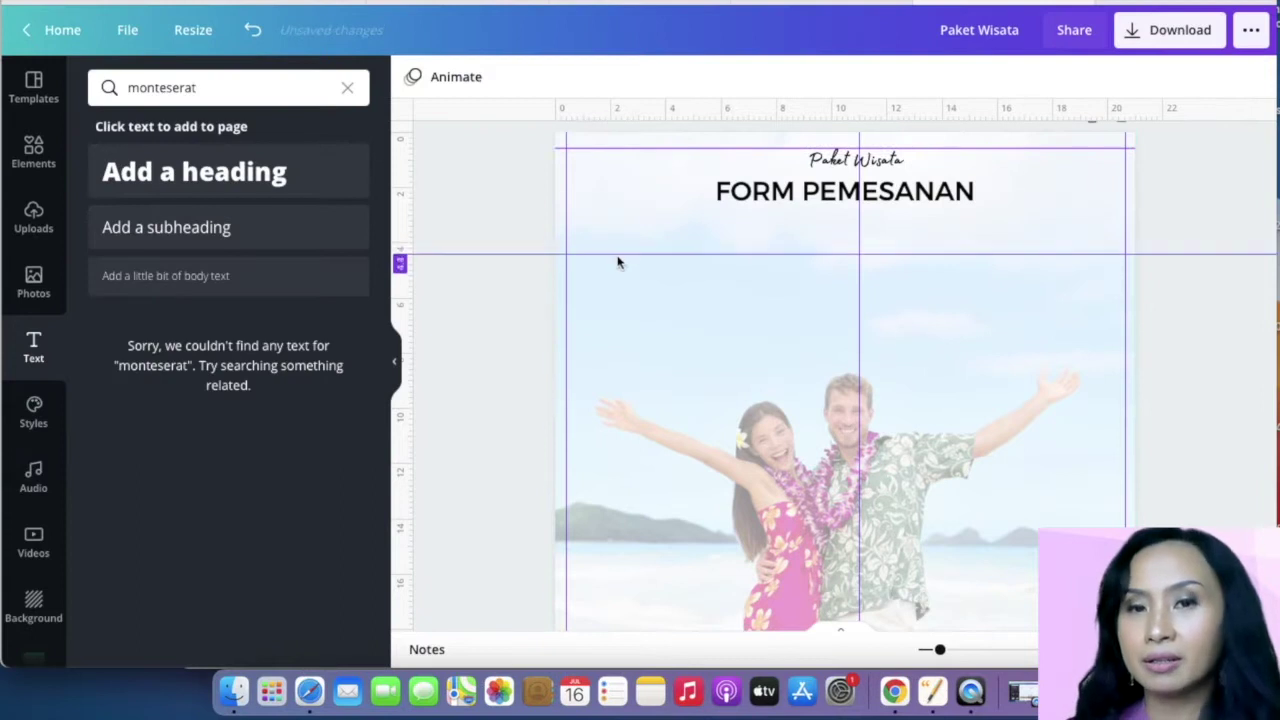
- Place a horizontal guide below the title block and add a small DATA PELANGGAN subheading at the left margin guide
{"action": "left_click_drag", "start_coordinate": [617, 260], "coordinate": [658, 295]}
{"action": "left_click", "coordinate": [166, 227]}
{"action": "left_click_drag", "start_coordinate": [854, 427], "coordinate": [718, 272]}
{"action": "left_click_drag", "start_coordinate": [845, 224], "coordinate": [857, 223]}
{"action": "left_click", "coordinate": [613, 76]}
{"action": "type", "text": "20"}
{"action": "key", "text": "Return"}
{"action": "double_click", "coordinate": [677, 231]}
{"action": "type", "text": "DATA PELANGGAN"}
{"action": "left_click", "coordinate": [683, 250]}
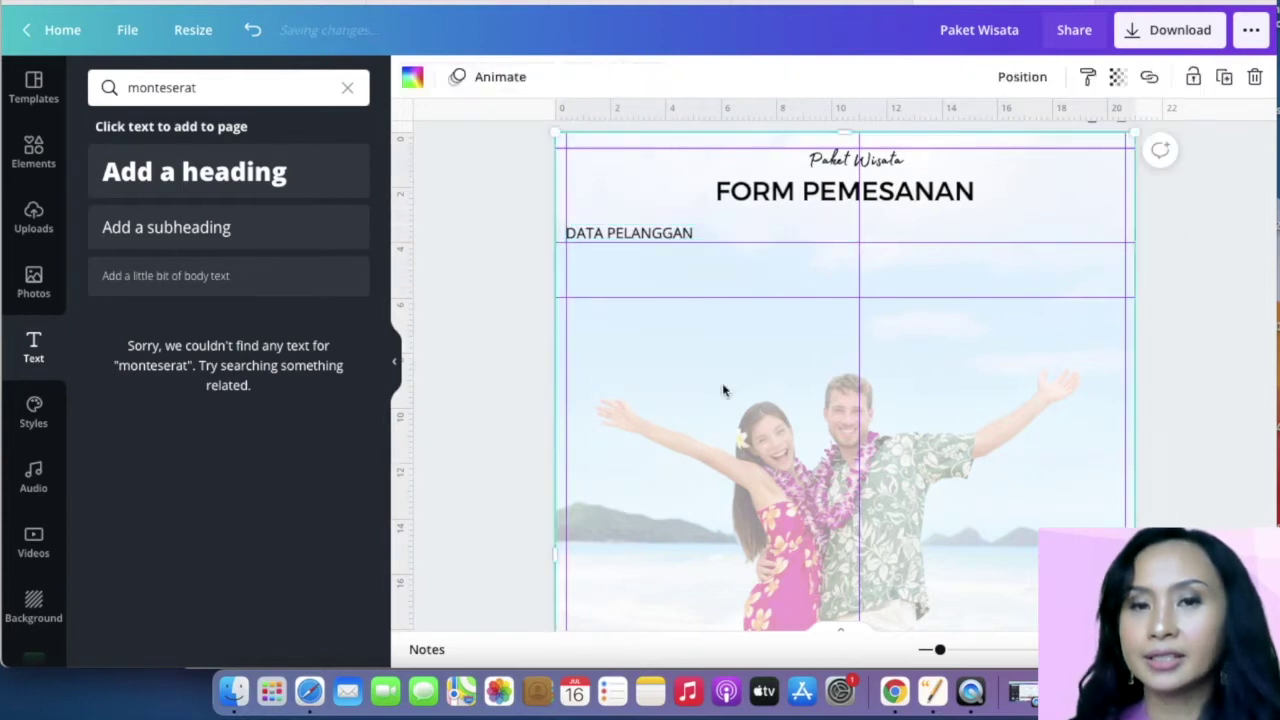
- Space a horizontal row guide below DATA PELANGGAN and add a body text label reading Nama in the first row
{"action": "left_click_drag", "start_coordinate": [727, 305], "coordinate": [715, 272]}
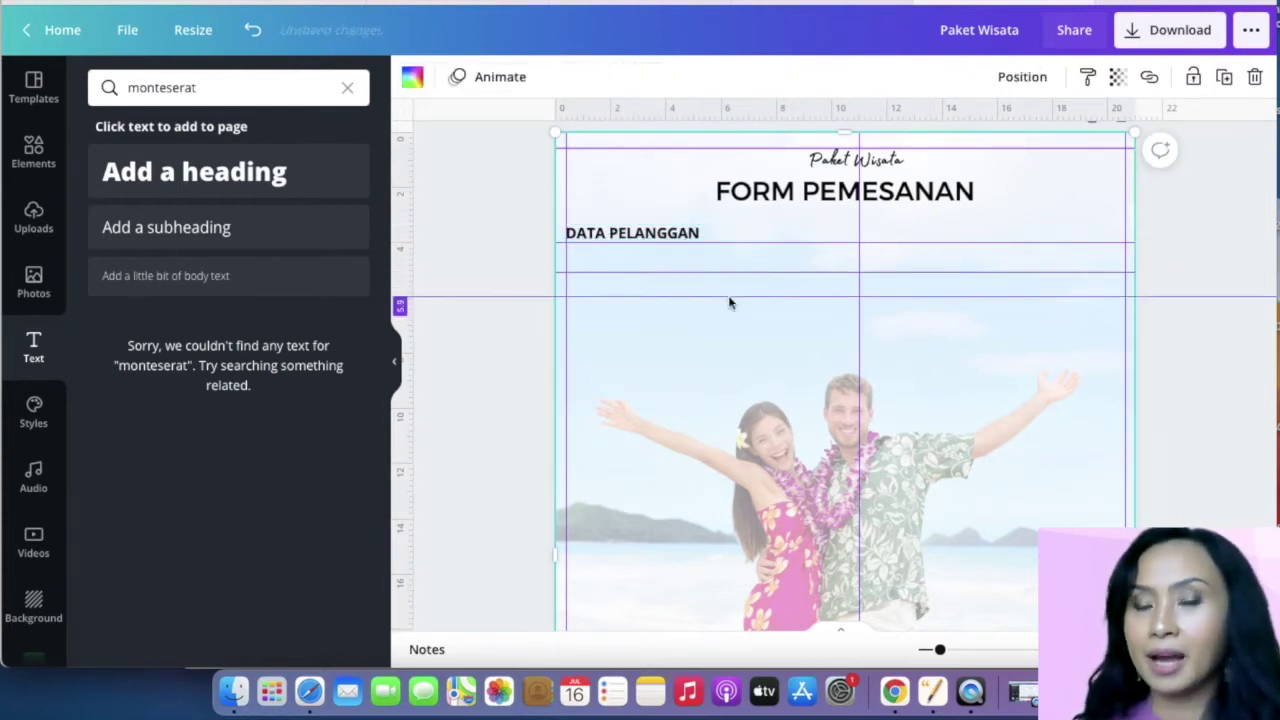
{"action": "left_click", "coordinate": [165, 275]}
{"action": "left_click_drag", "start_coordinate": [843, 423], "coordinate": [595, 260]}
{"action": "type", "text": "Nama"}
- Add a "No. Handphone :" body text label at the left margin below Nama and append a colon to the Nama label
{"action": "left_click", "coordinate": [165, 275]}
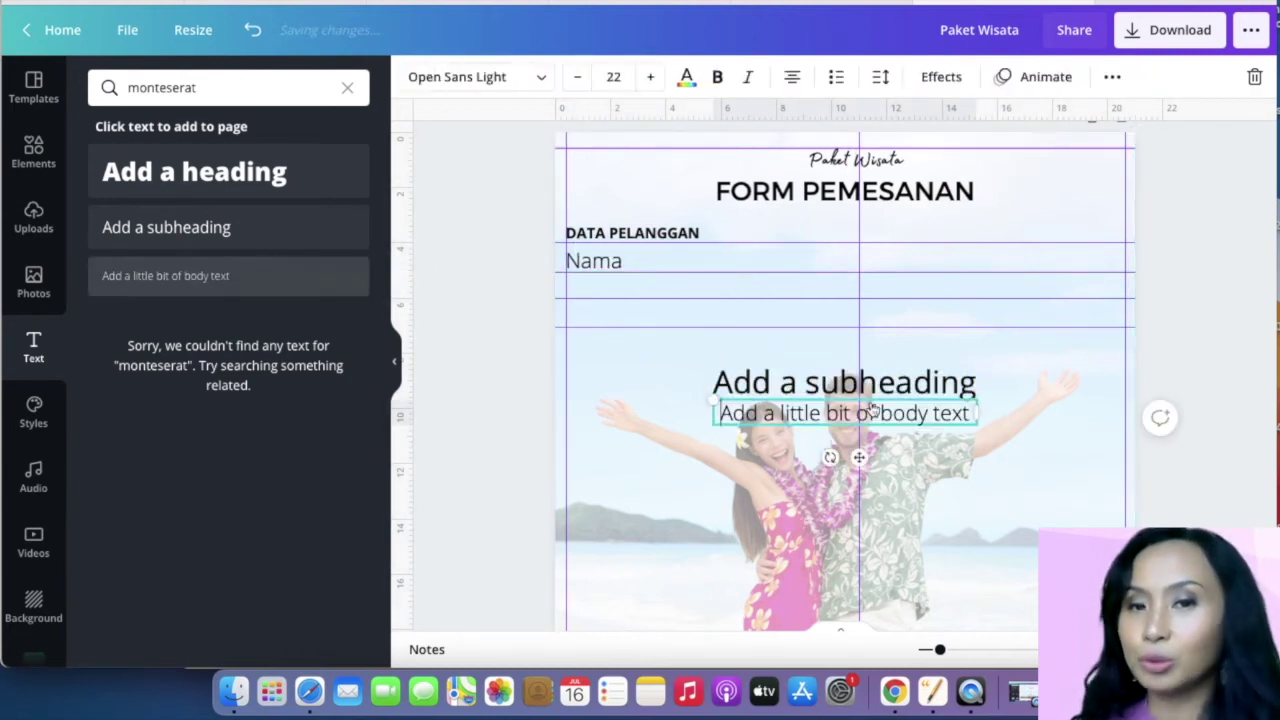
{"action": "left_click_drag", "start_coordinate": [958, 411], "coordinate": [816, 285]}
{"action": "type", "text": "No. Handphone :"}
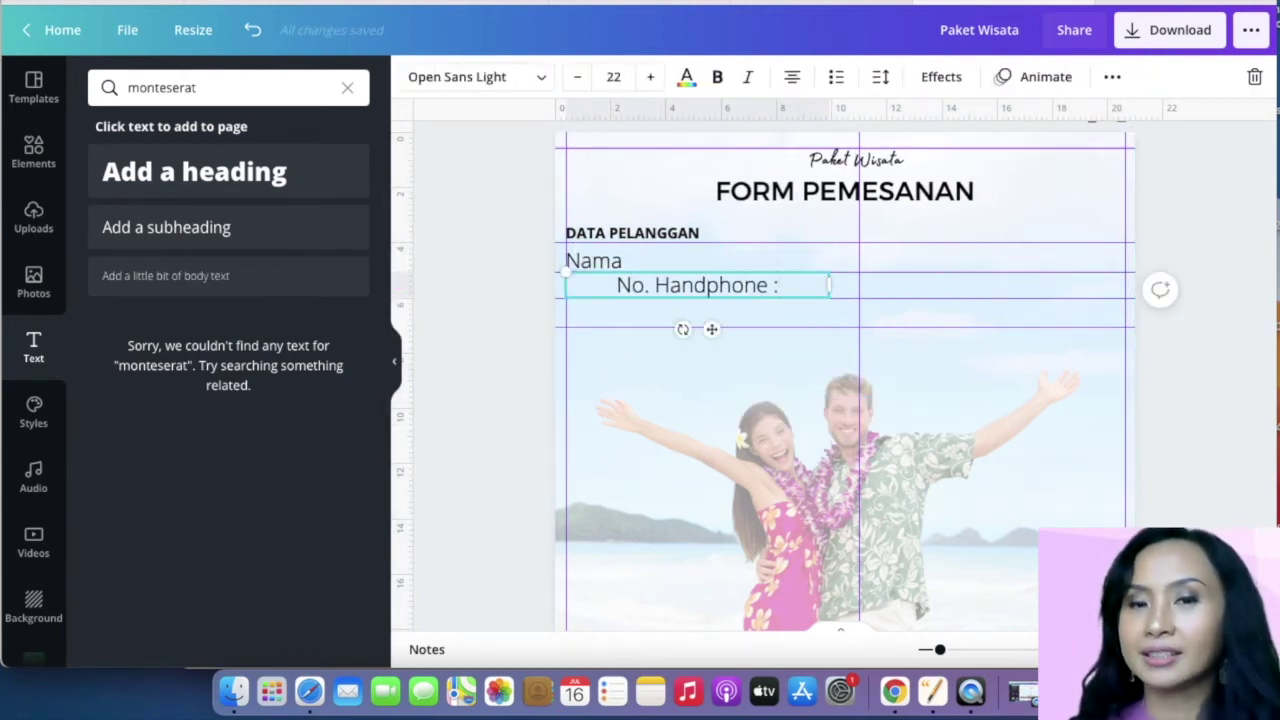
{"action": "left_click_drag", "start_coordinate": [700, 286], "coordinate": [649, 286]}
{"action": "double_click", "coordinate": [678, 261]}
{"action": "type", "text": ":"}
- Add the body text labels "Alamat email :" below No. Handphone and "Alamat :" beside Nama at the centre guide
{"action": "left_click", "coordinate": [268, 281]}
{"action": "type", "text": "EAlamat email :"}
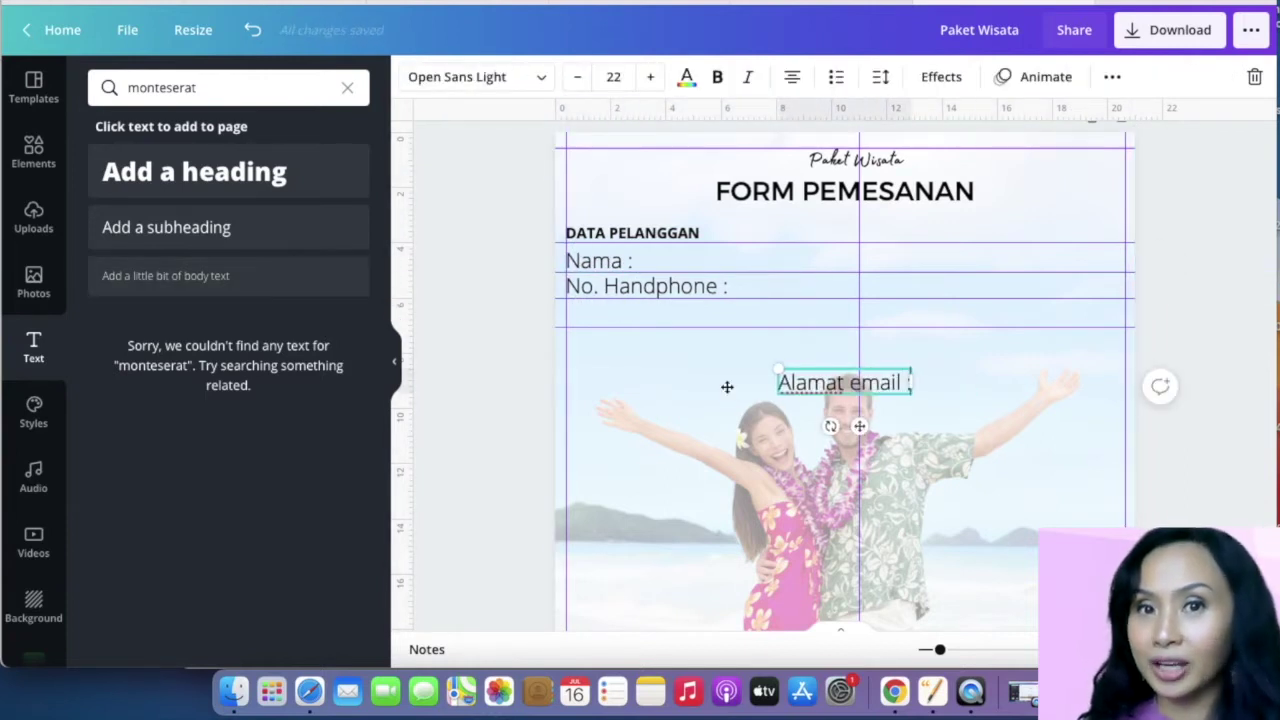
{"action": "left_click_drag", "start_coordinate": [843, 382], "coordinate": [633, 315]}
{"action": "left_click", "coordinate": [214, 275]}
{"action": "type", "text": "Alamat"}
{"action": "left_click_drag", "start_coordinate": [845, 382], "coordinate": [896, 257]}
- Set the four customer data labels to font size 15 and line them up with the left margin and centre guides
{"action": "left_click_drag", "start_coordinate": [500, 245], "coordinate": [925, 300]}
{"action": "left_click", "coordinate": [613, 76]}
{"action": "type", "text": "15"}
{"action": "key", "text": "Return"}
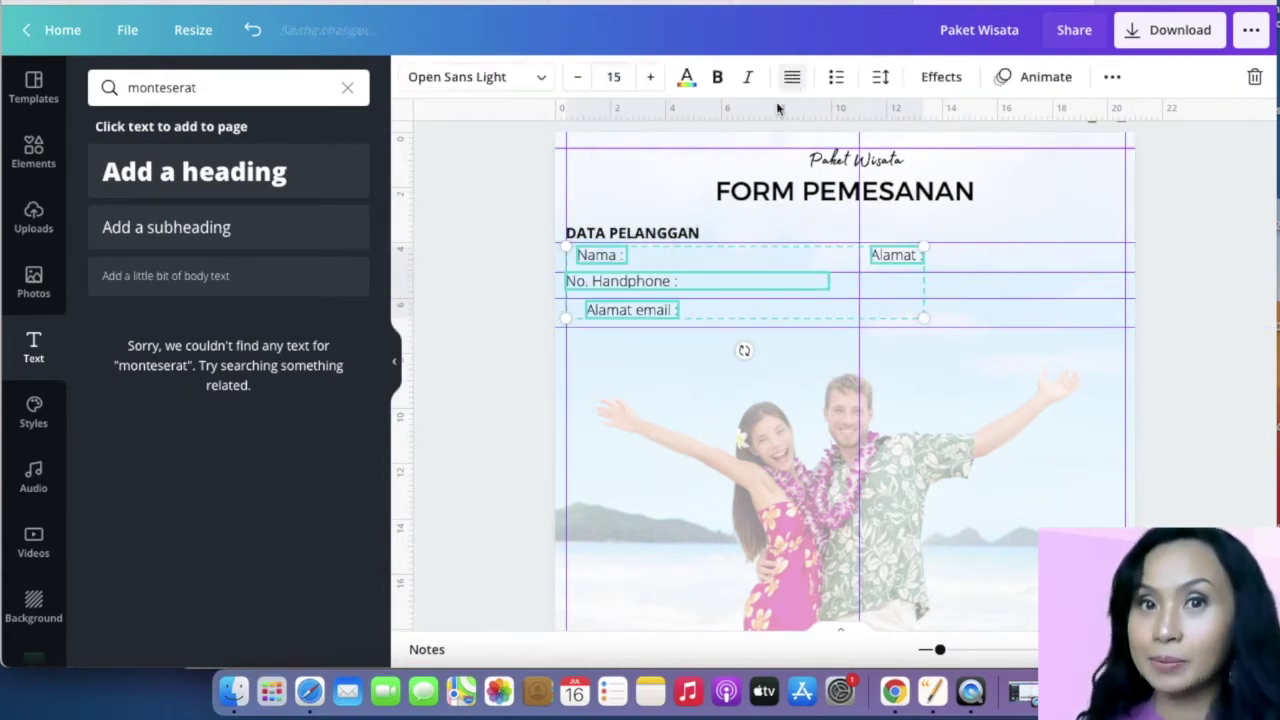
{"action": "left_click_drag", "start_coordinate": [677, 329], "coordinate": [657, 327]}
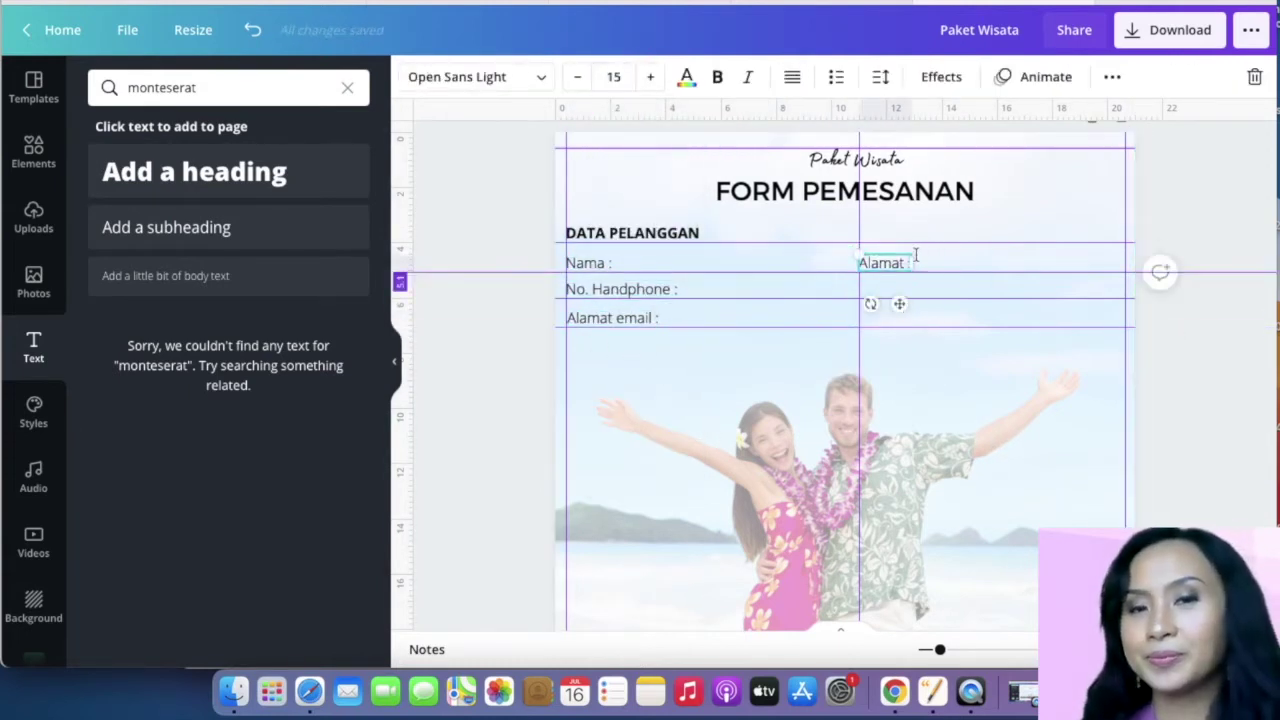
- Add horizontal row guides in the area below Alamat email for the next form section
{"action": "left_click", "coordinate": [1225, 443]}
{"action": "left_click_drag", "start_coordinate": [800, 112], "coordinate": [803, 443]}
{"action": "scroll", "coordinate": [803, 443], "scroll_direction": "down", "scroll_amount": 3}
{"action": "left_click_drag", "start_coordinate": [800, 112], "coordinate": [790, 372]}
{"action": "scroll", "coordinate": [855, 325], "scroll_direction": "up", "scroll_amount": 3}
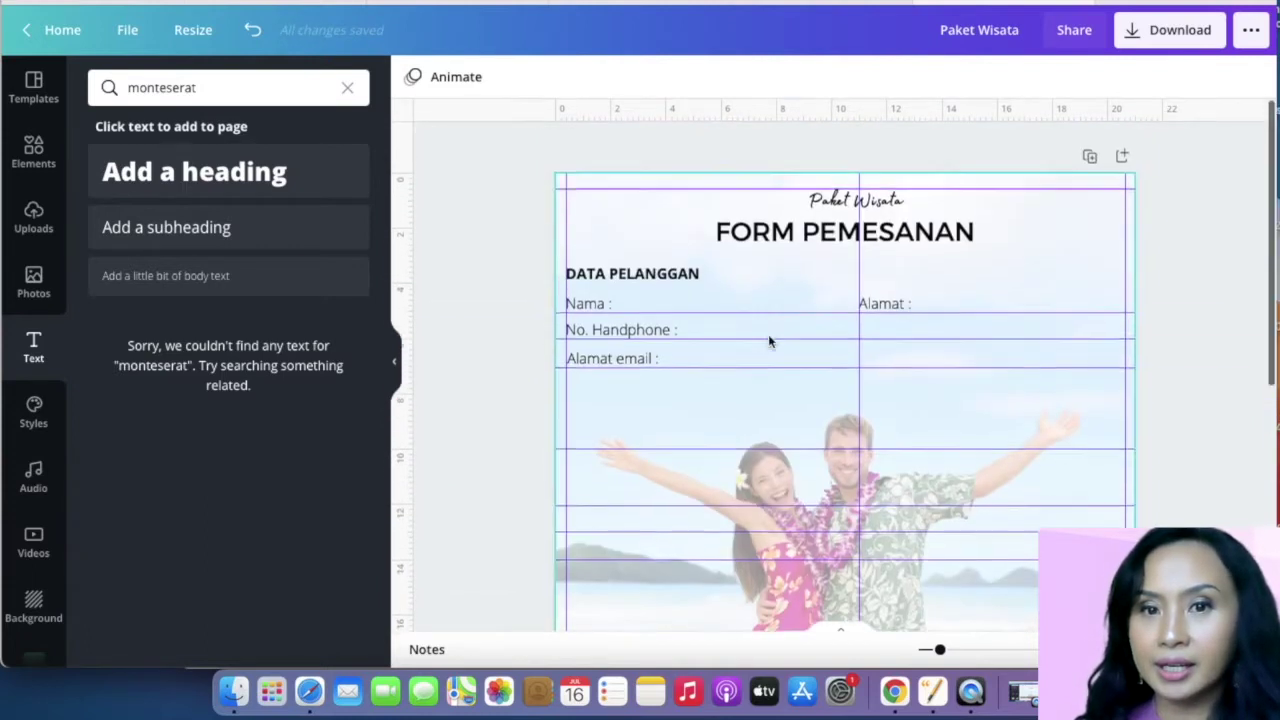
- Add a subheading reading INFORMASI PEMESANAN below the customer data section
{"action": "left_click", "coordinate": [166, 227]}
{"action": "type", "text": "PAKET"}
{"action": "key", "text": "BackSpace"}
{"action": "key", "text": "BackSpace"}
{"action": "key", "text": "BackSpace"}
{"action": "key", "text": "BackSpace"}
{"action": "key", "text": "BackSpace"}
{"action": "type", "text": "INFORMASI PEMESANAN"}
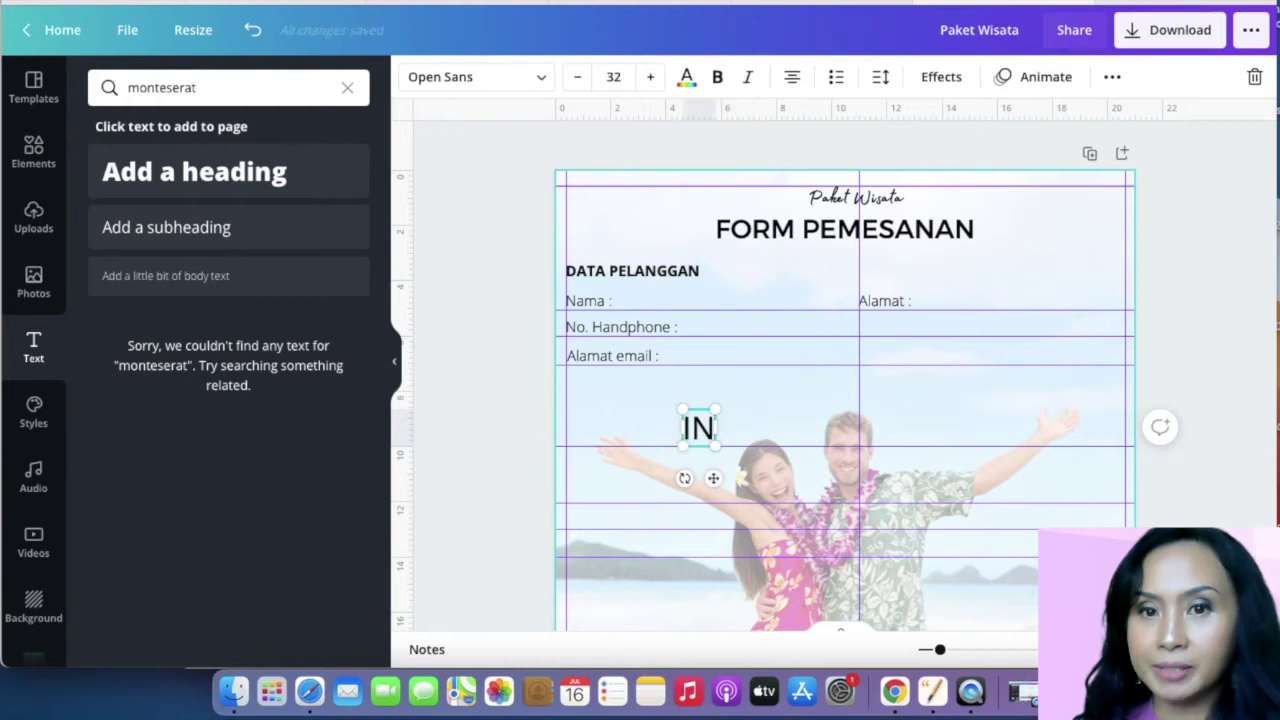
- Format INFORMASI PEMESANAN as size 15 bold and place it at the left margin on a slightly lowered row guide
{"action": "left_click", "coordinate": [613, 77]}
{"action": "type", "text": "15"}
{"action": "key", "text": "Return"}
{"action": "left_click", "coordinate": [717, 76]}
{"action": "left_click_drag", "start_coordinate": [705, 436], "coordinate": [705, 458]}
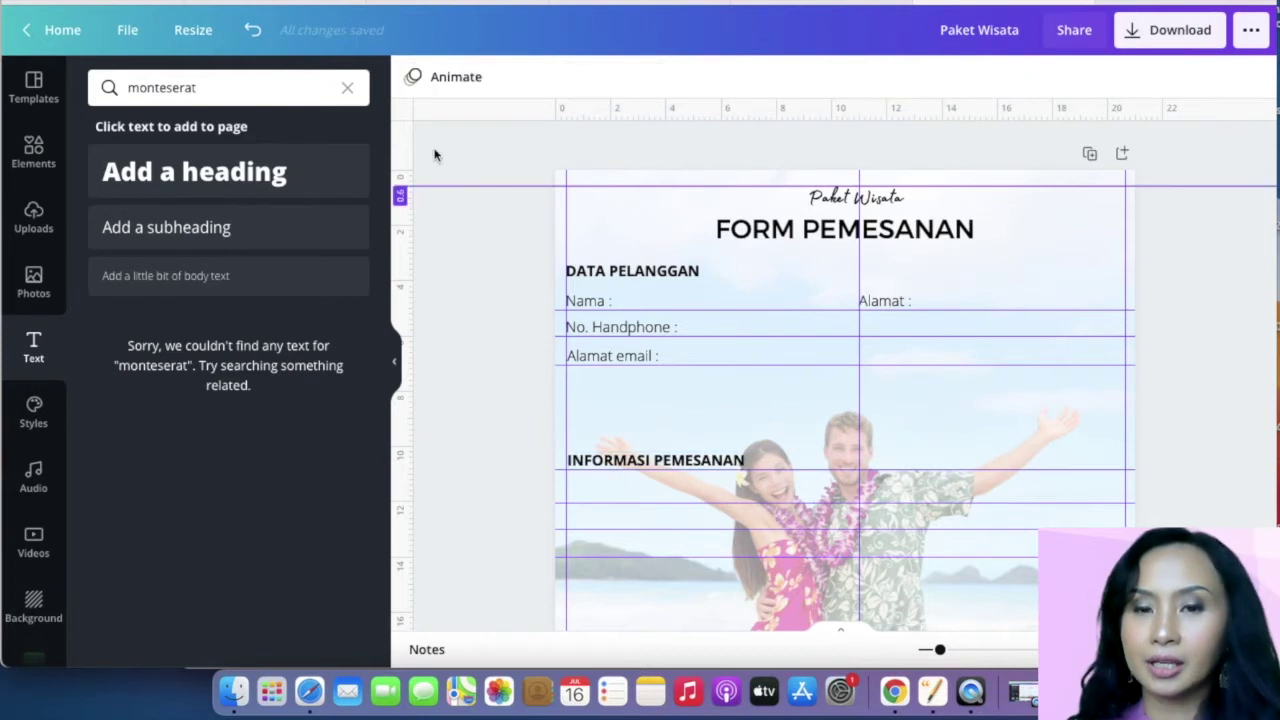
- Add the body text label NAMA SESUAI KTP / PASSPORT at font size 15, aligned to the left margin under INFORMASI PEMESANAN
{"action": "left_click_drag", "start_coordinate": [165, 275], "coordinate": [700, 500]}
{"action": "type", "text": "NAMA SESUAI KTP / PASSPORT"}
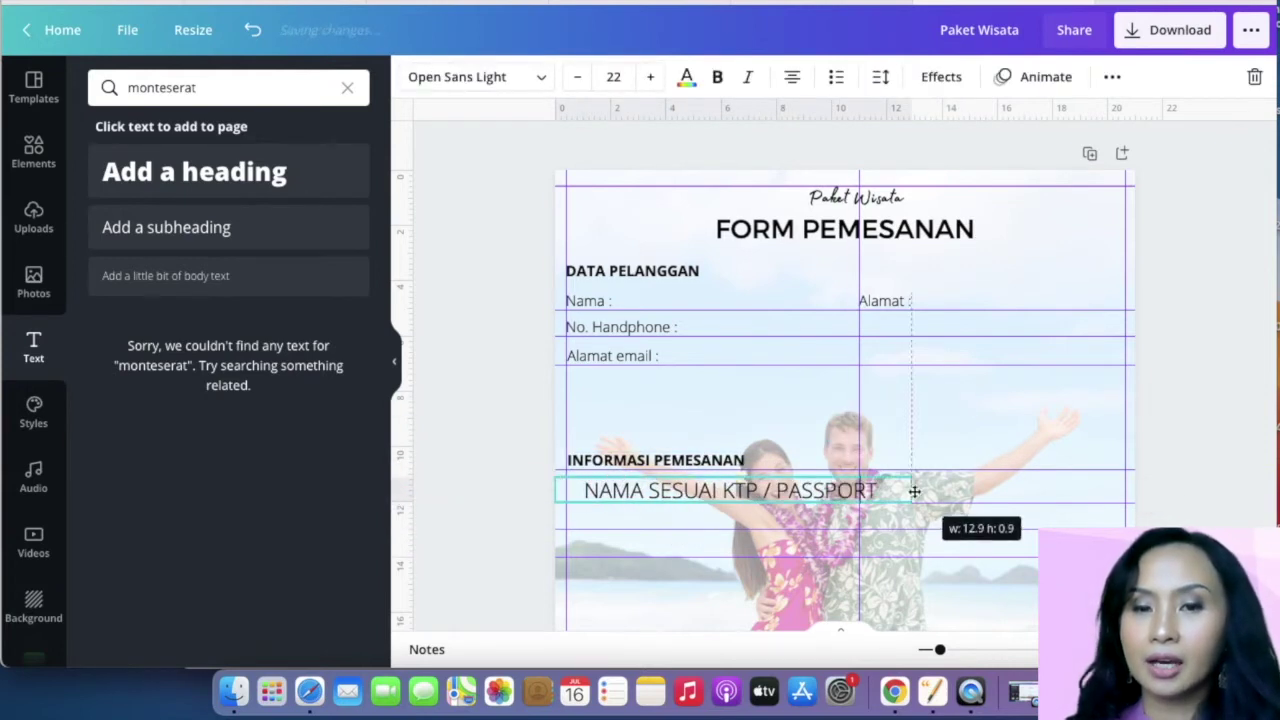
{"action": "left_click", "coordinate": [613, 77]}
{"action": "type", "text": "15"}
{"action": "key", "text": "Return"}
{"action": "left_click", "coordinate": [800, 470]}
{"action": "left_click", "coordinate": [776, 494]}
- Add a "Tanggal Check in" body text label at font size 15 in the row below the KTP / passport name label
{"action": "scroll", "coordinate": [1014, 429], "scroll_direction": "down", "scroll_amount": 4}
{"action": "left_click", "coordinate": [165, 275]}
{"action": "left_click_drag", "start_coordinate": [843, 406], "coordinate": [686, 354]}
{"action": "type", "text": "Check in"}
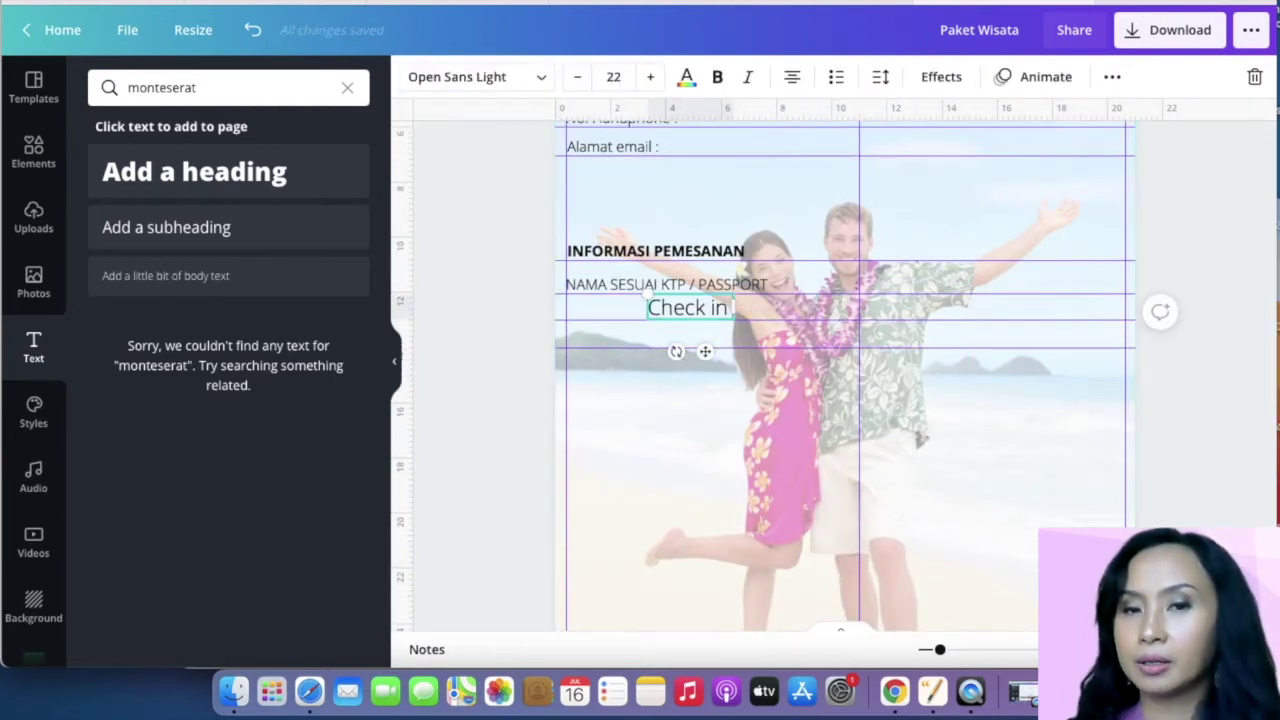
{"action": "type", "text": "heck in"}
{"action": "mouse_move", "coordinate": [660, 354]}
{"action": "left_mouse_down"}
{"action": "mouse_move", "coordinate": [634, 343]}
{"action": "mouse_move", "coordinate": [649, 366]}
{"action": "mouse_move", "coordinate": [647, 348]}
{"action": "left_mouse_up"}
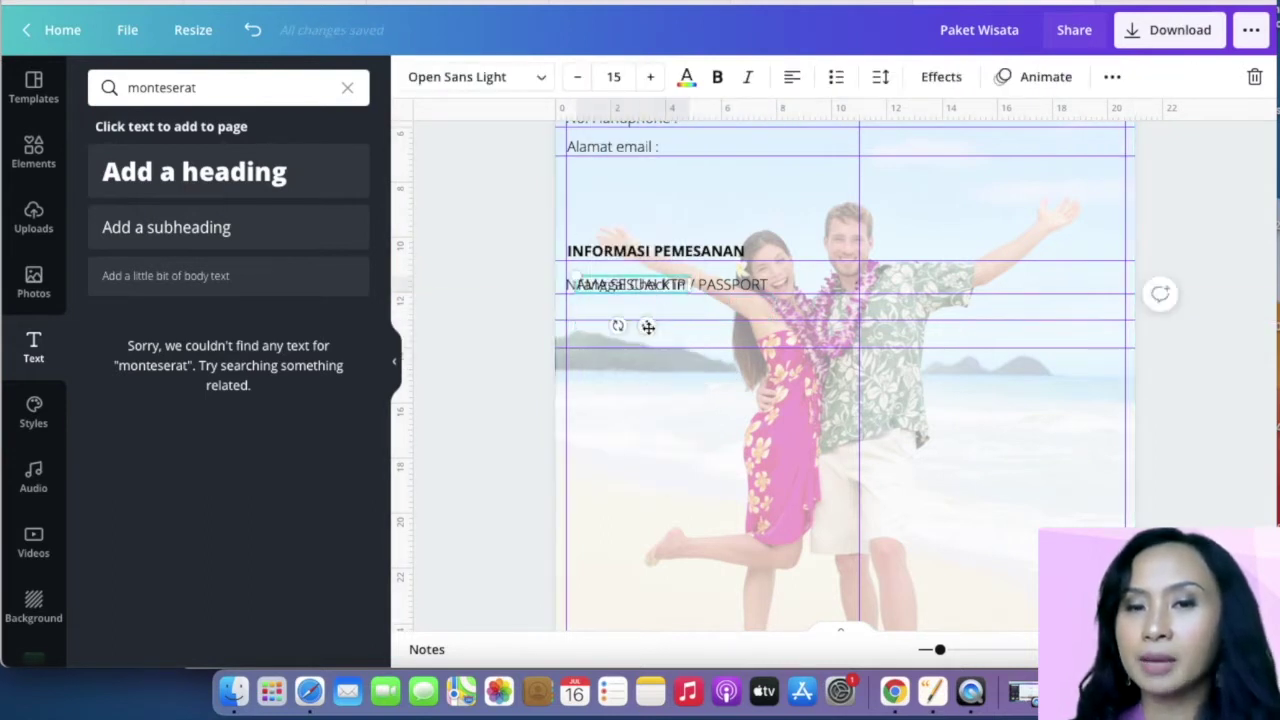
- Rewrite the uppercase name label as "Nama sesuai KTP / Passport"
{"action": "left_click", "coordinate": [786, 283]}
{"action": "triple_click", "coordinate": [786, 283]}
{"action": "type", "text": "Nama sesuai KTP / Passport"}
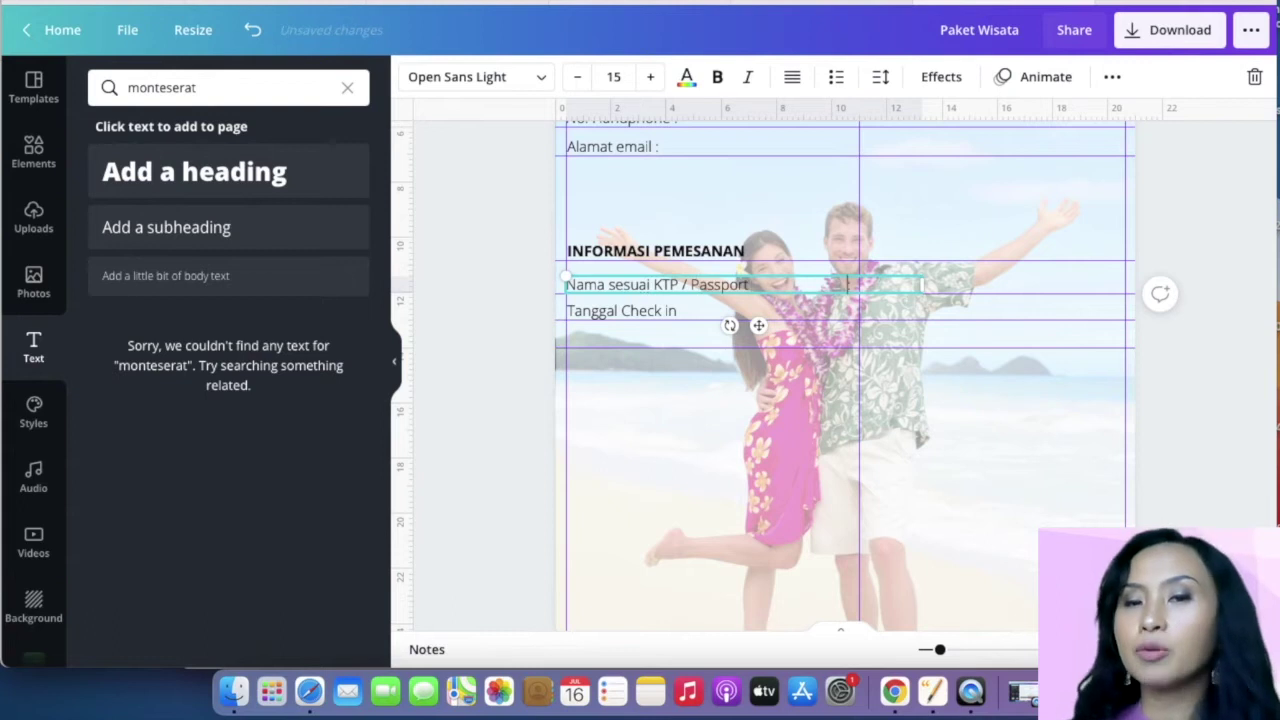
- Add a "Tanggal Check out" label below Tanggal Check in and place another horizontal row guide beneath it
{"action": "left_click", "coordinate": [671, 337]}
{"action": "left_click", "coordinate": [621, 311]}
{"action": "left_click_drag", "start_coordinate": [637, 349], "coordinate": [637, 377]}
{"action": "type", "text": "out"}
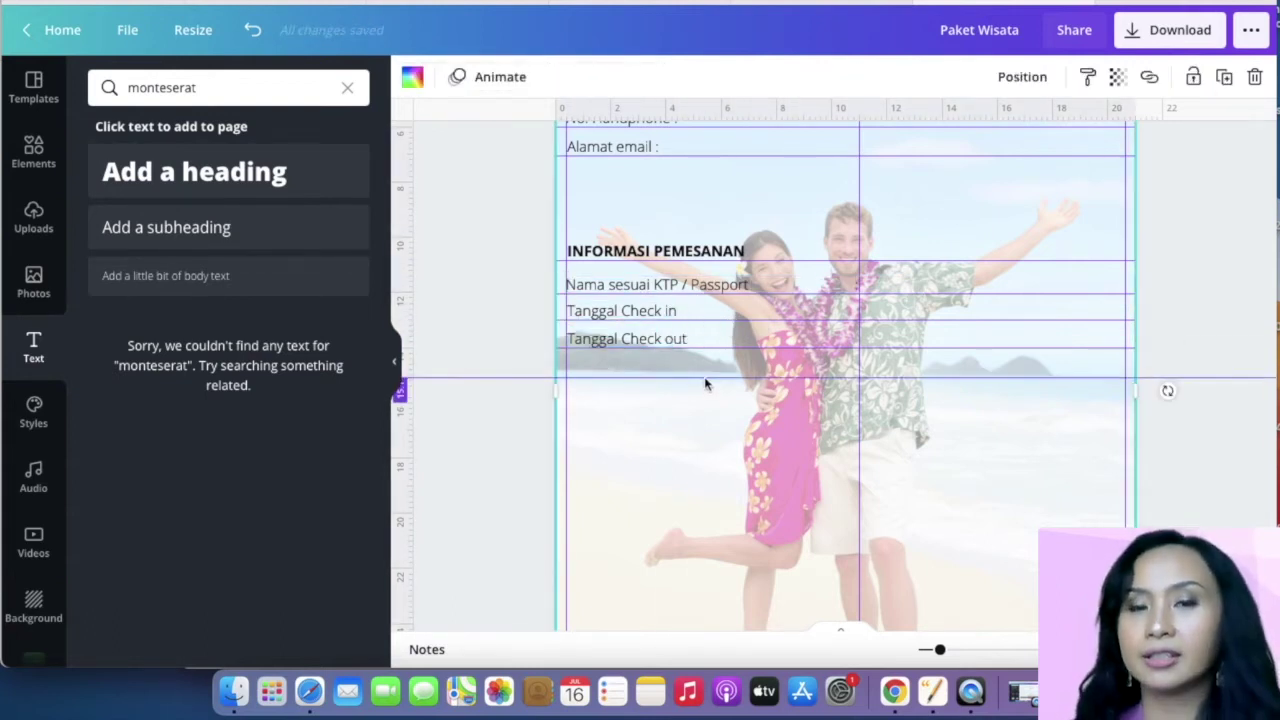
- Add a "Type of Room" body text label below Tanggal Check out, sized to match the labels above
{"action": "left_click", "coordinate": [229, 277]}
{"action": "type", "text": "Type of Room"}
{"action": "left_click_drag", "start_coordinate": [843, 366], "coordinate": [613, 368]}
{"action": "left_click", "coordinate": [614, 77]}
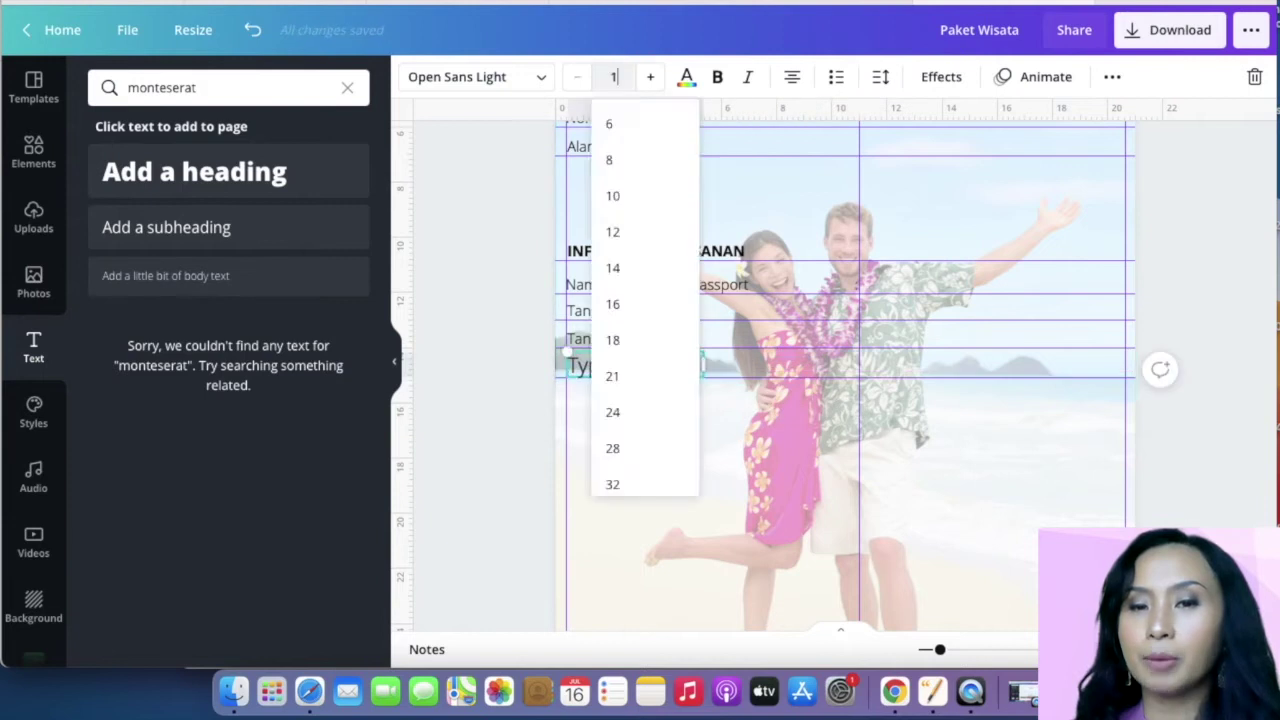
{"action": "left_click", "coordinate": [609, 303]}
{"action": "left_click", "coordinate": [893, 538]}
- Widen the Tanggal Check out text box to about 10.4 cm so it reaches the centre guide
{"action": "left_click", "coordinate": [824, 316]}
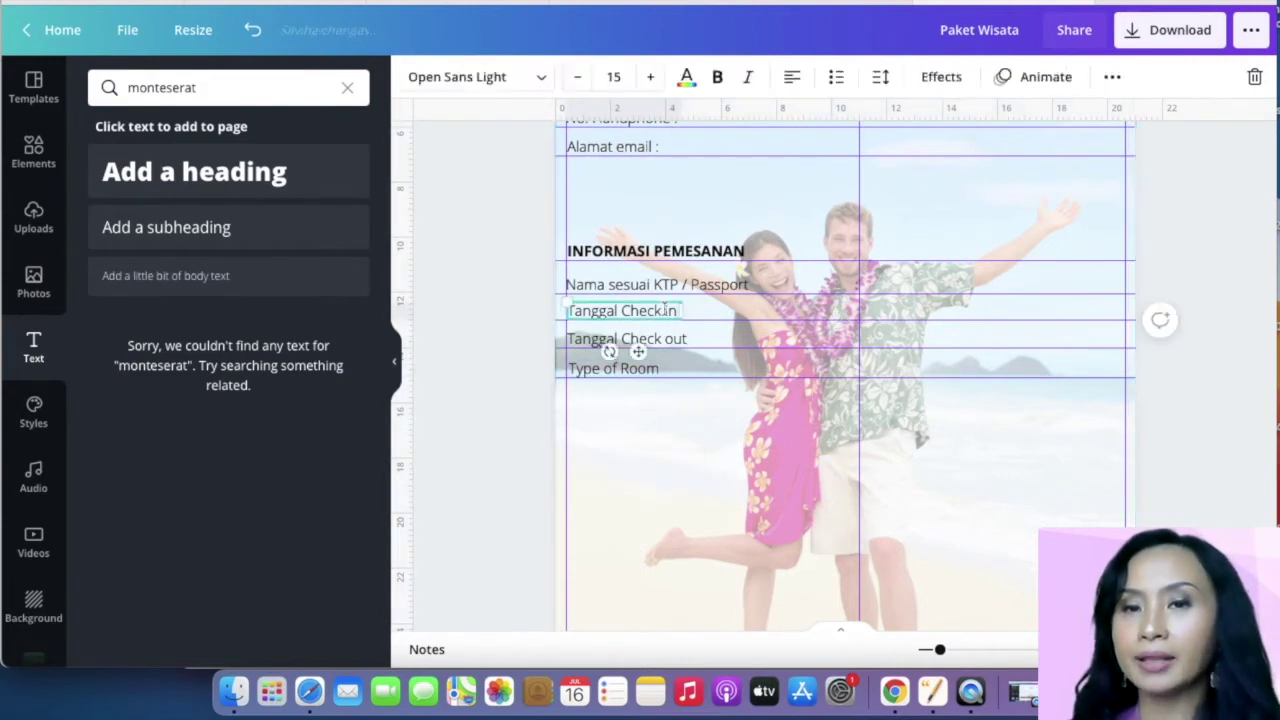
{"action": "left_click", "coordinate": [627, 338]}
{"action": "left_click_drag", "start_coordinate": [857, 339], "coordinate": [857, 339]}
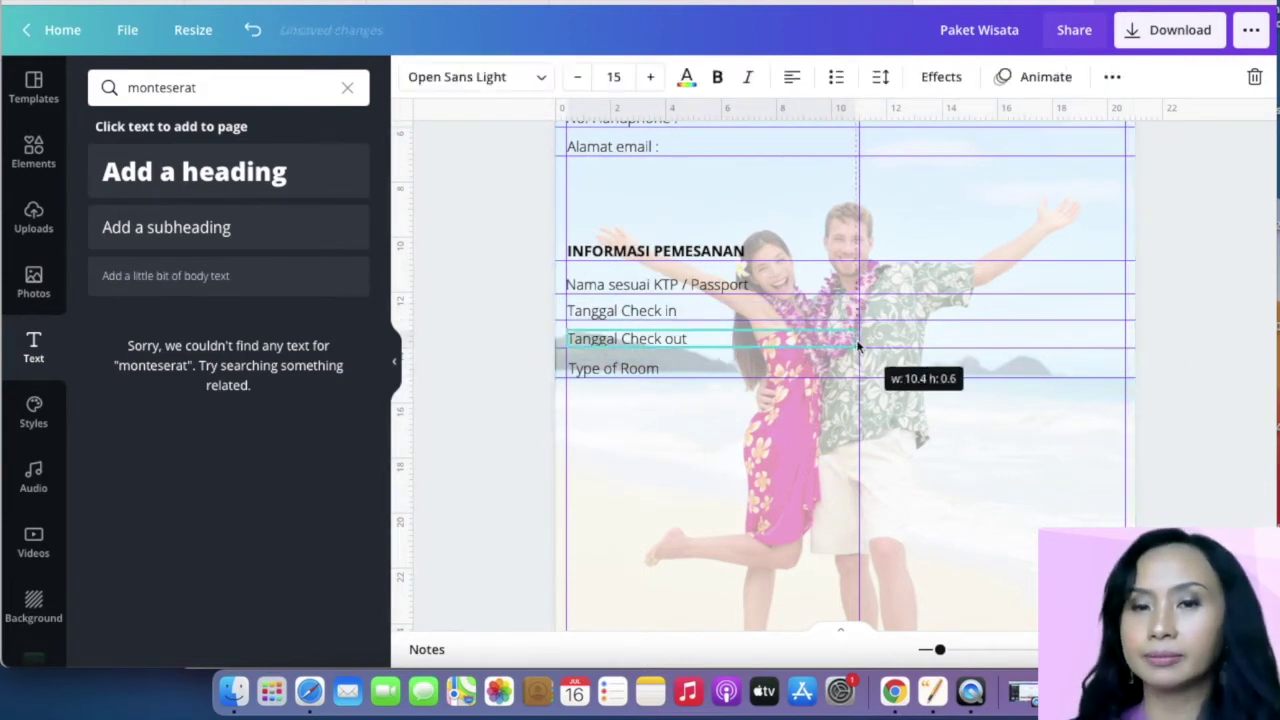
- Insert a plain line from the shapes library and move it next to the Nama label
{"action": "left_click_drag", "start_coordinate": [940, 650], "coordinate": [952, 650]}
{"action": "scroll", "coordinate": [1017, 410], "scroll_direction": "up", "scroll_amount": 10}
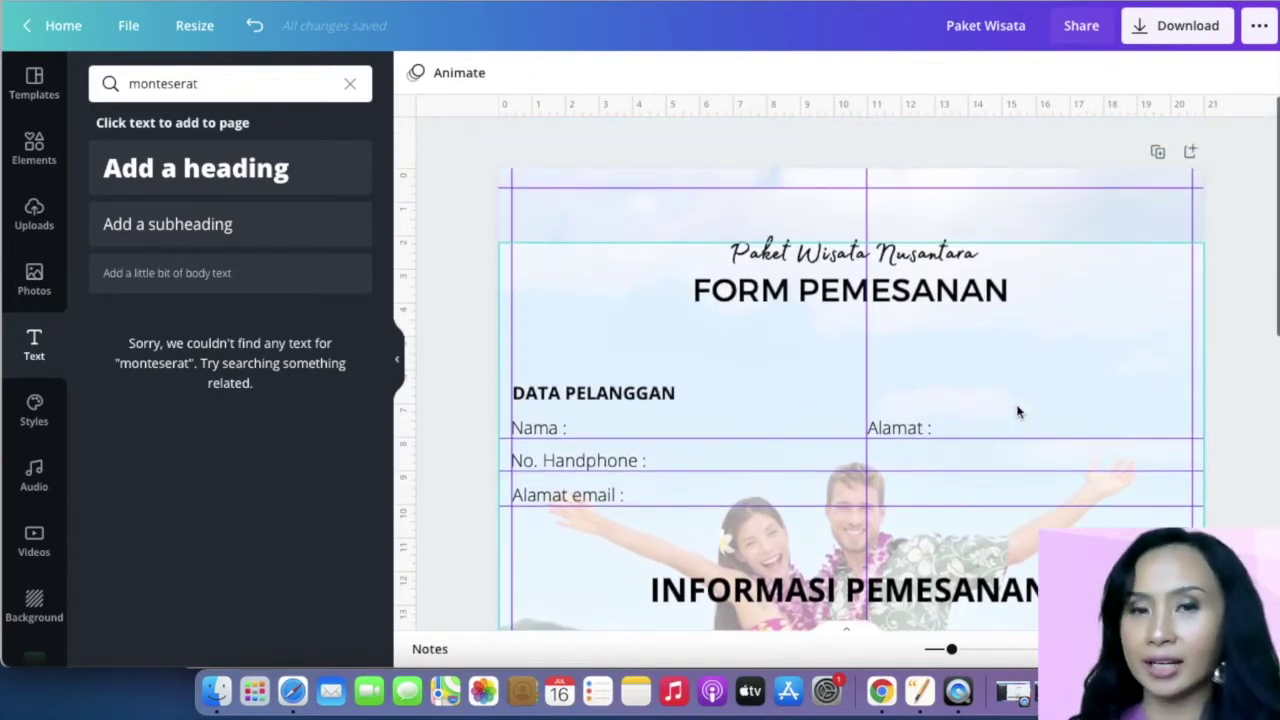
{"action": "scroll", "coordinate": [1017, 411], "scroll_direction": "down", "scroll_amount": 10}
{"action": "scroll", "coordinate": [1017, 410], "scroll_direction": "down", "scroll_amount": 5}
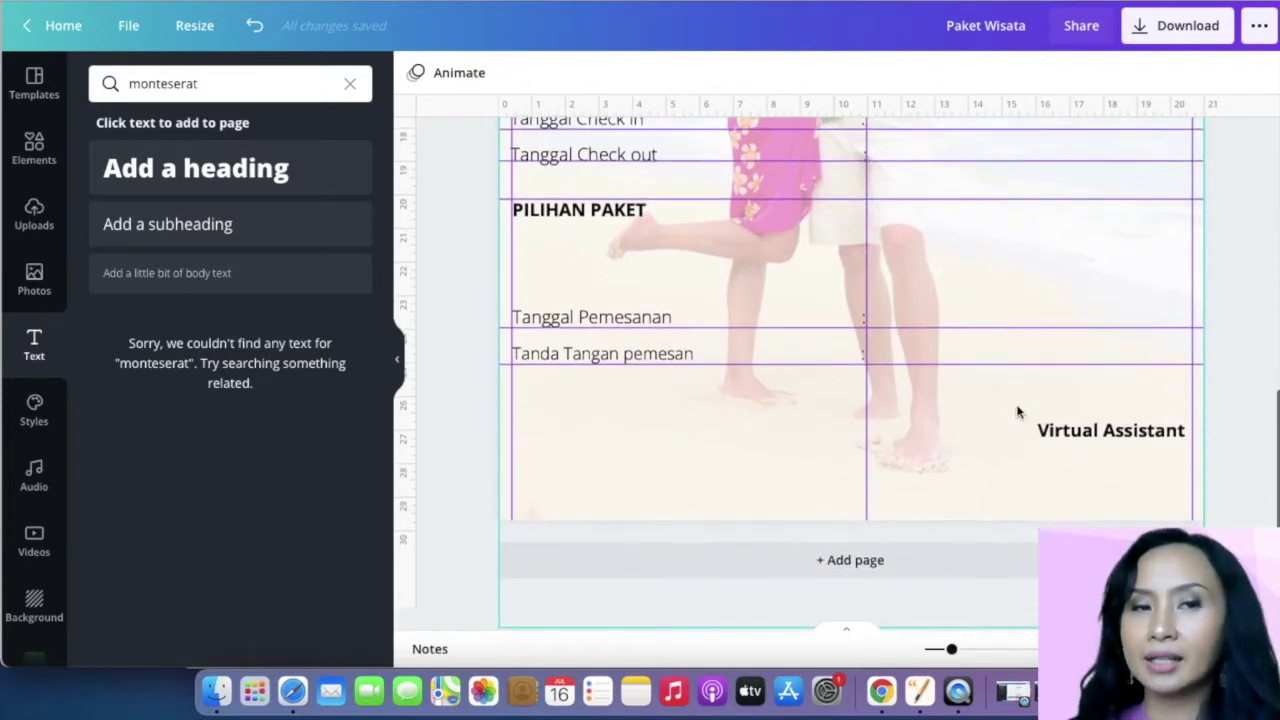
{"action": "scroll", "coordinate": [1017, 410], "scroll_direction": "up", "scroll_amount": 10}
{"action": "scroll", "coordinate": [1017, 411], "scroll_direction": "down", "scroll_amount": 5}
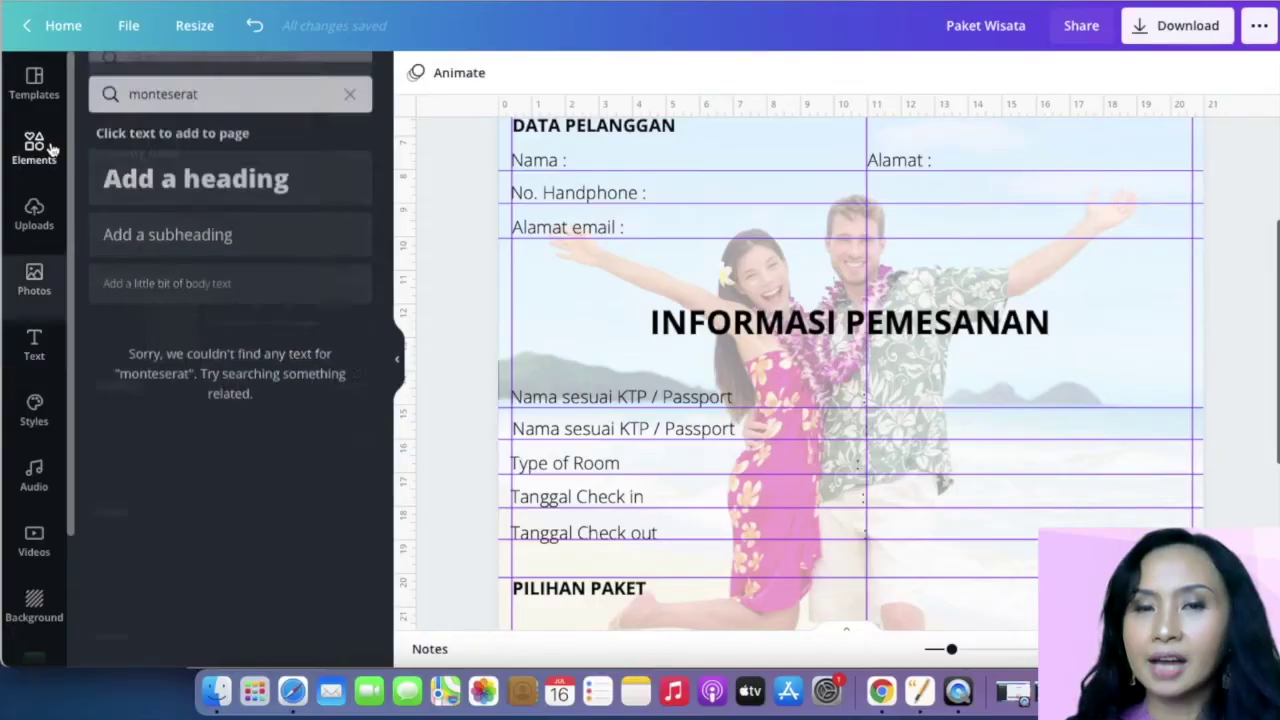
{"action": "left_click", "coordinate": [155, 288]}
{"action": "left_click", "coordinate": [241, 355]}
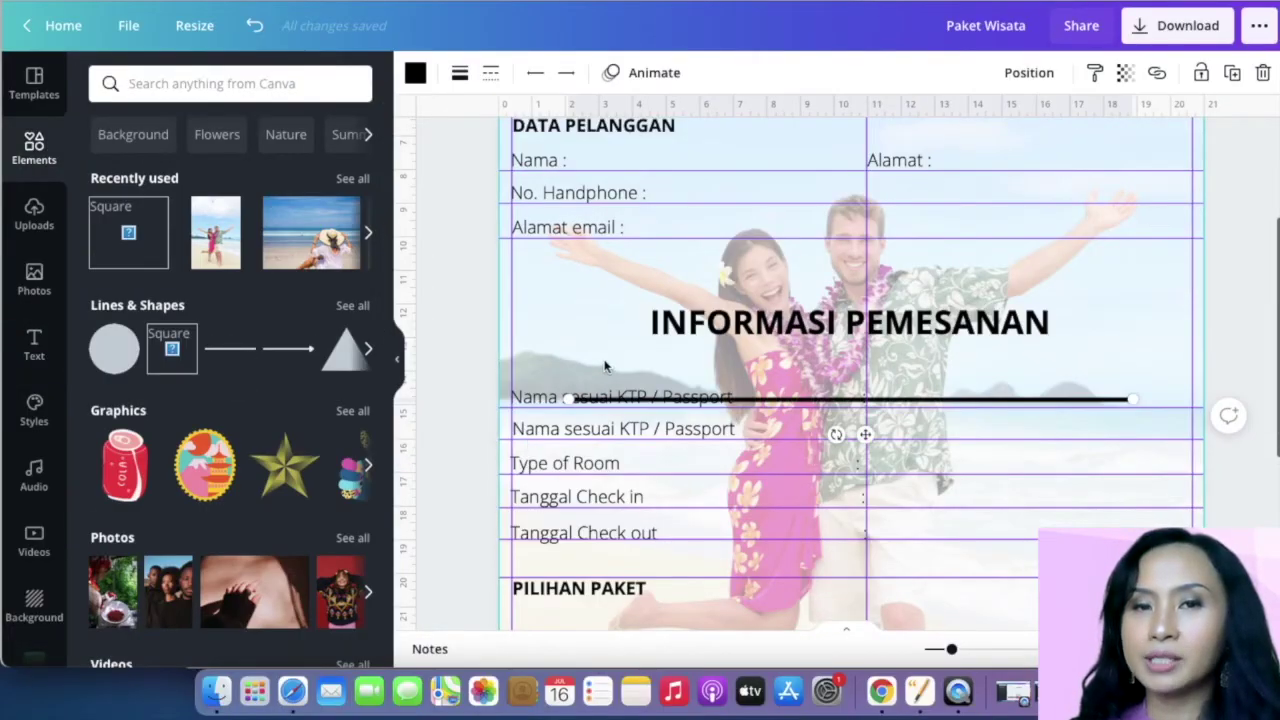
{"action": "left_click_drag", "start_coordinate": [661, 368], "coordinate": [655, 167]}
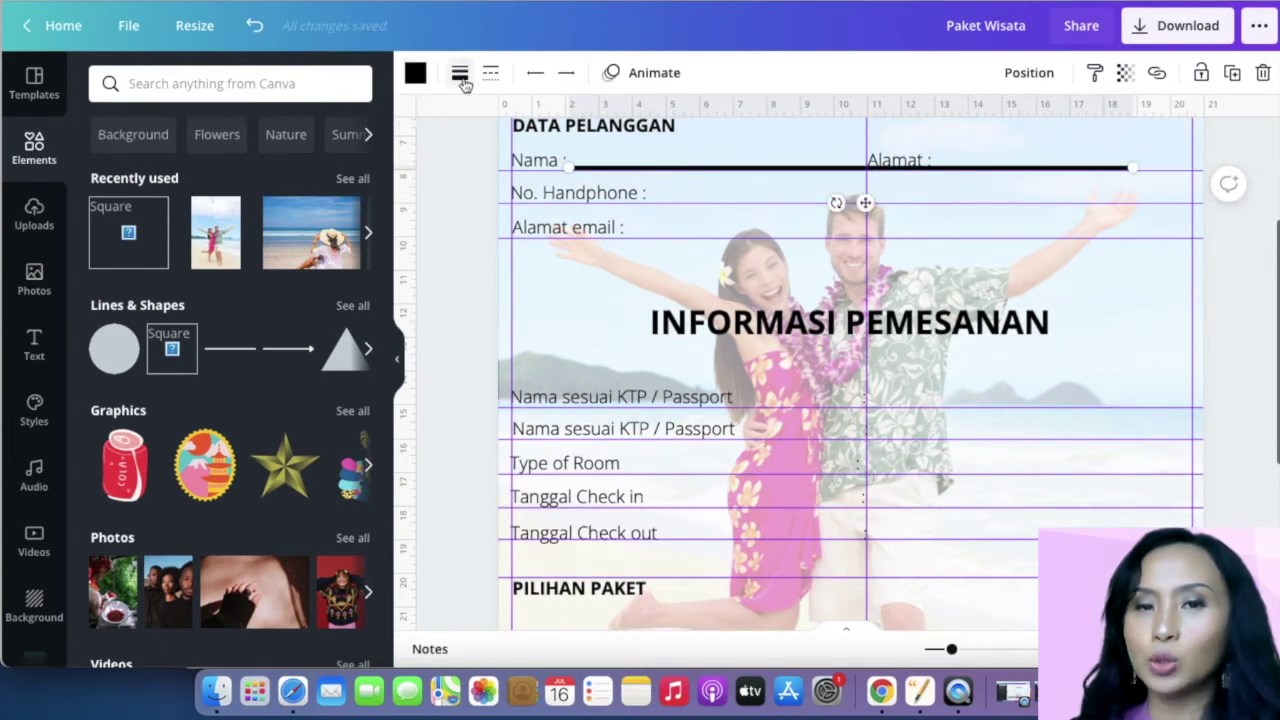
{"action": "left_click", "coordinate": [537, 75]}
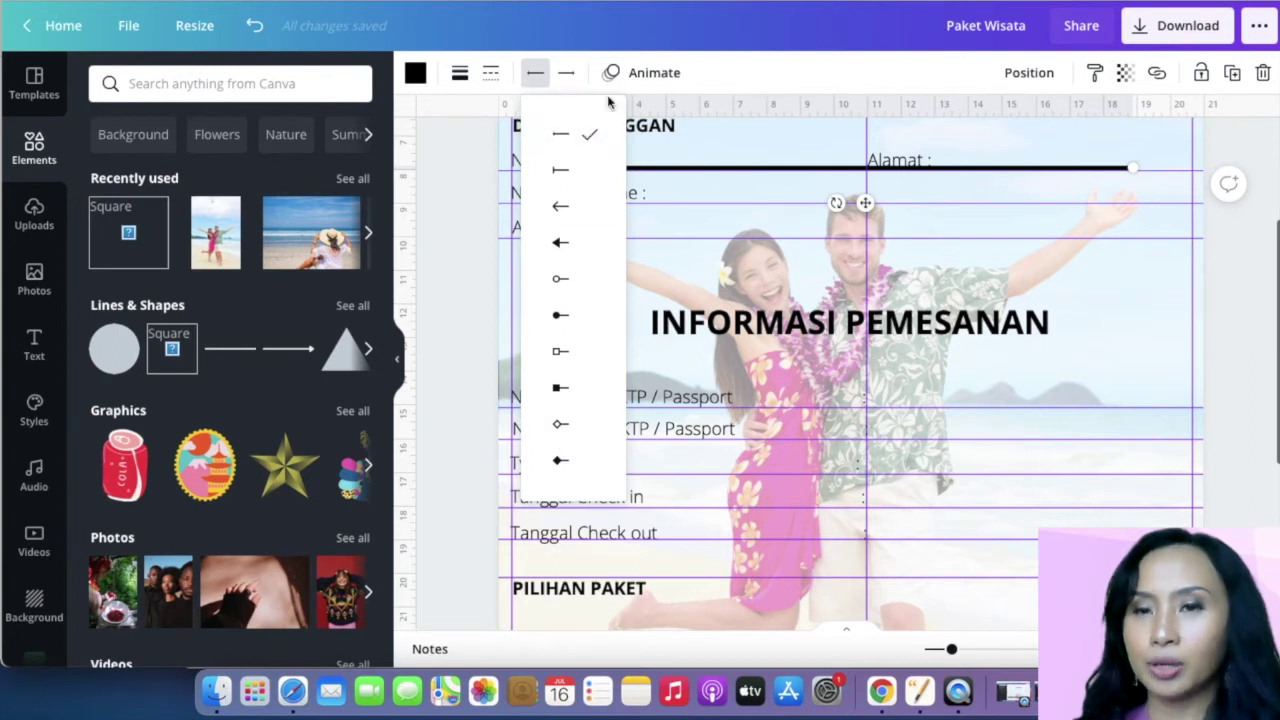
{"action": "left_click", "coordinate": [491, 75]}
{"action": "left_click", "coordinate": [687, 152]}
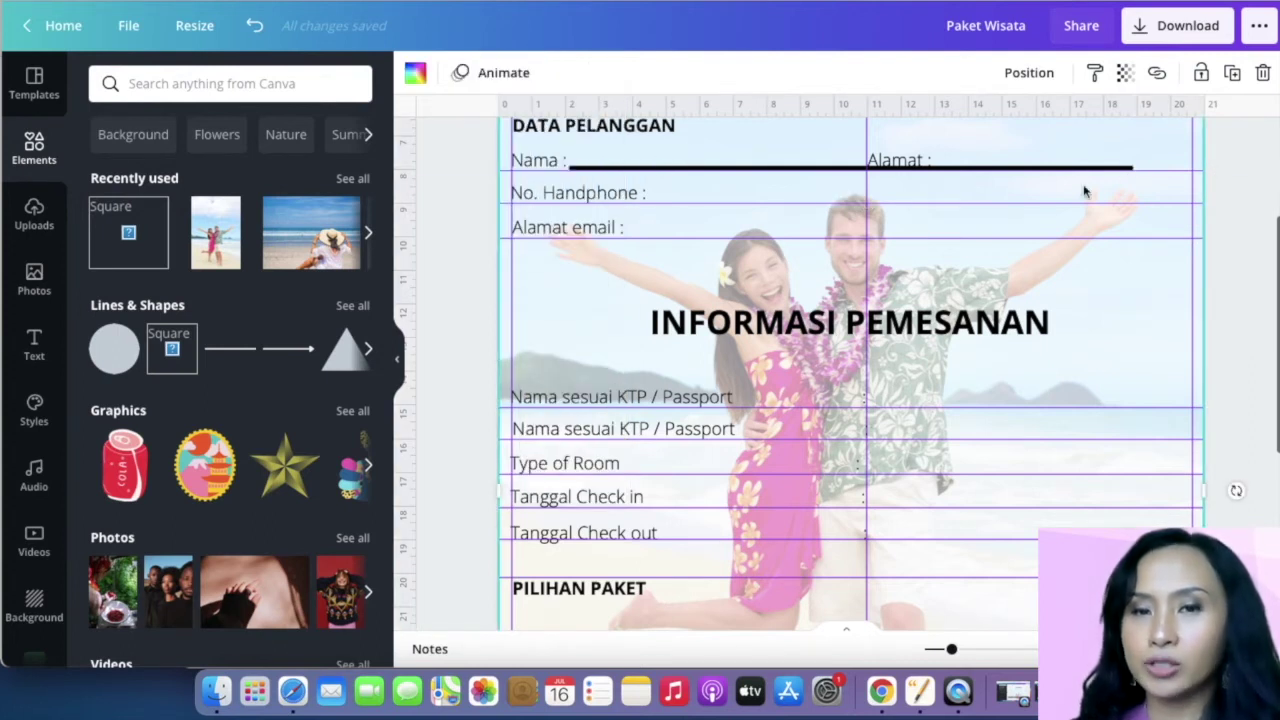
- Shorten the Nama line to end at the Alamat label, set its weight to 1, and align the row guide at 8.0 cm with it
{"action": "left_click", "coordinate": [833, 171]}
{"action": "left_click_drag", "start_coordinate": [1032, 169], "coordinate": [861, 172]}
{"action": "left_click", "coordinate": [459, 75]}
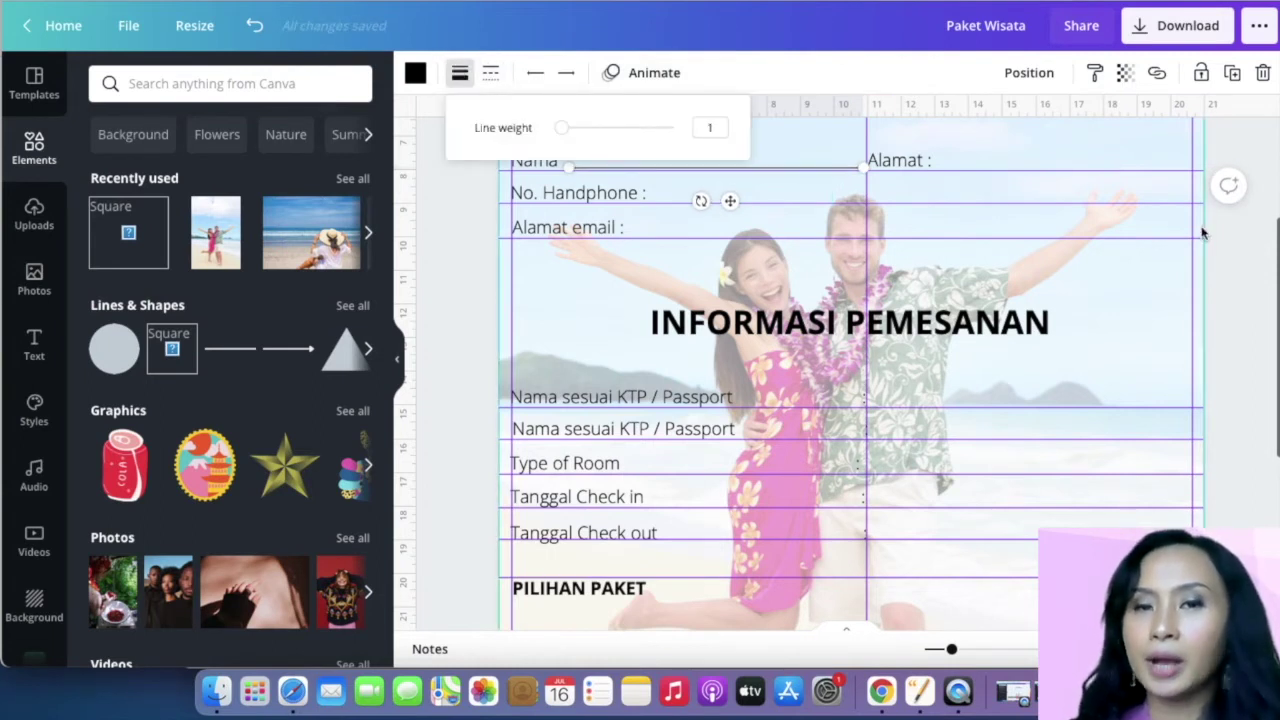
{"action": "left_click", "coordinate": [786, 172]}
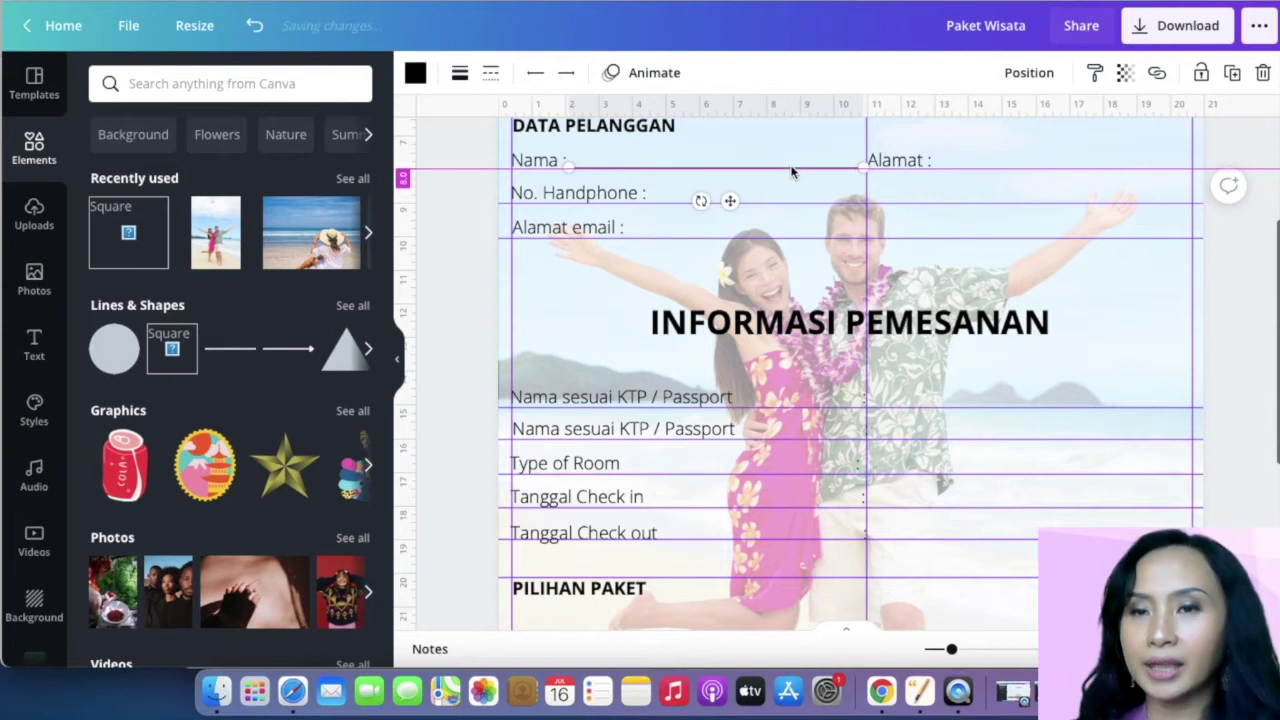
{"action": "left_click", "coordinate": [1236, 336]}
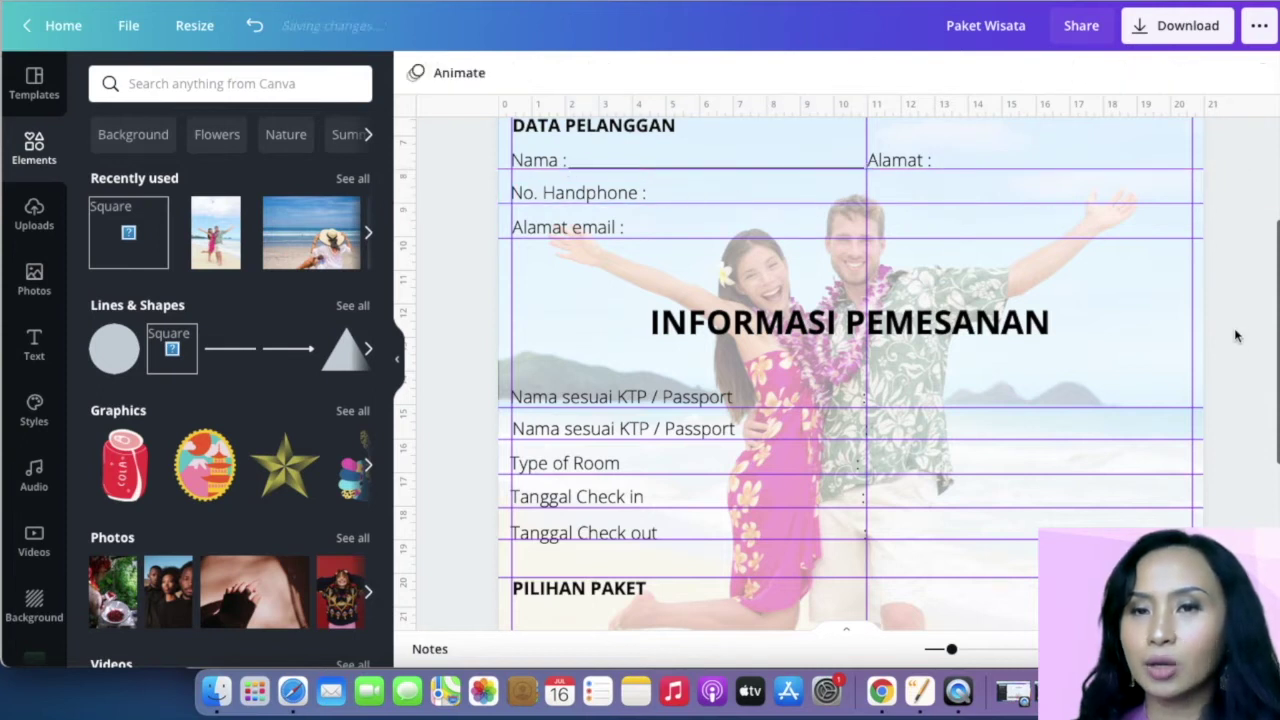
- Duplicate the fill-in line beside the Nama label
{"action": "right_click", "coordinate": [780, 174]}
{"action": "left_click", "coordinate": [717, 157]}
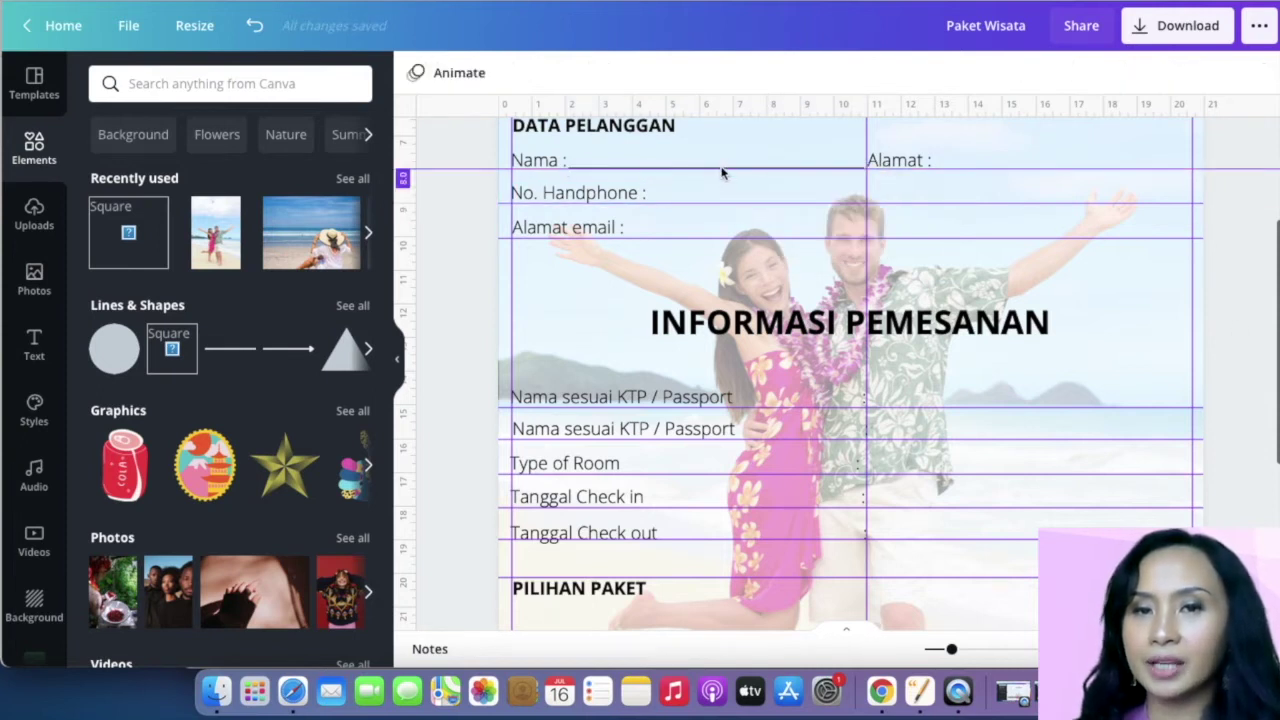
{"action": "left_click", "coordinate": [722, 169]}
{"action": "left_click", "coordinate": [1234, 76]}
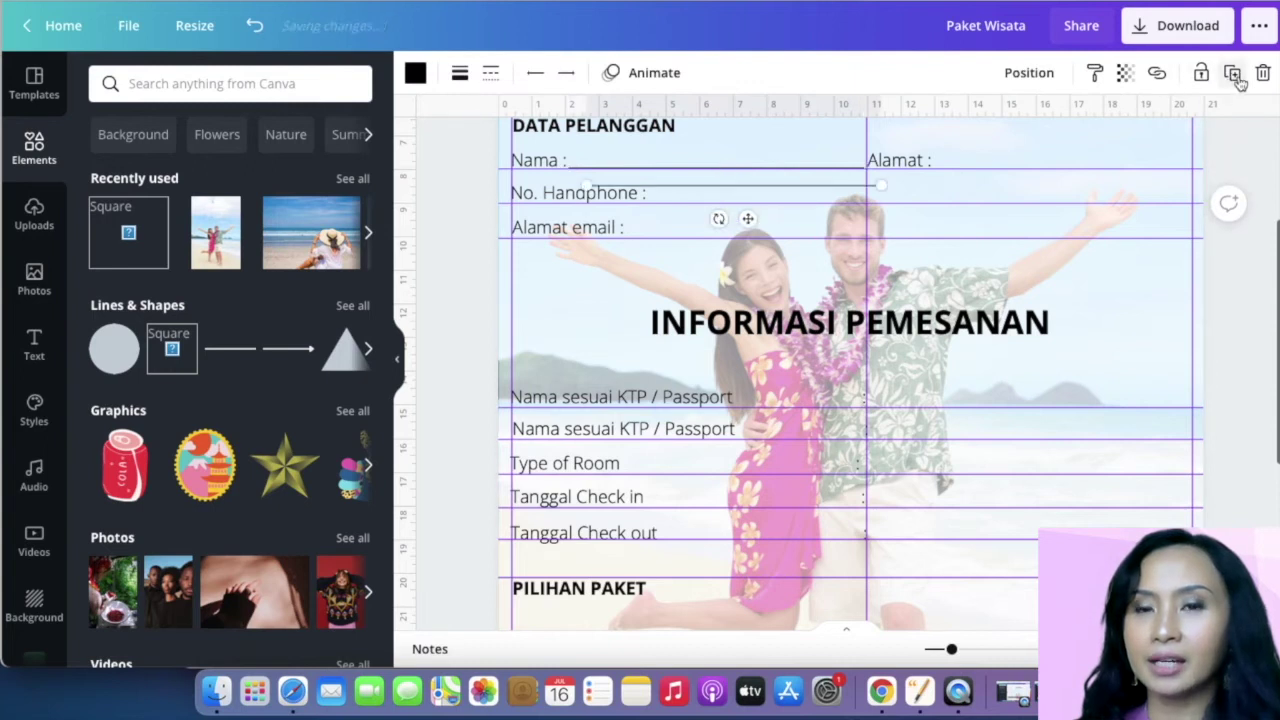
- Fit the copied line beside No. Handphone up to the centre guide, then duplicate the Nama line for the remaining form rows
{"action": "mouse_move", "coordinate": [836, 188]}
{"action": "left_mouse_down"}
{"action": "mouse_move", "coordinate": [950, 209]}
{"action": "mouse_move", "coordinate": [866, 202]}
{"action": "left_mouse_up"}
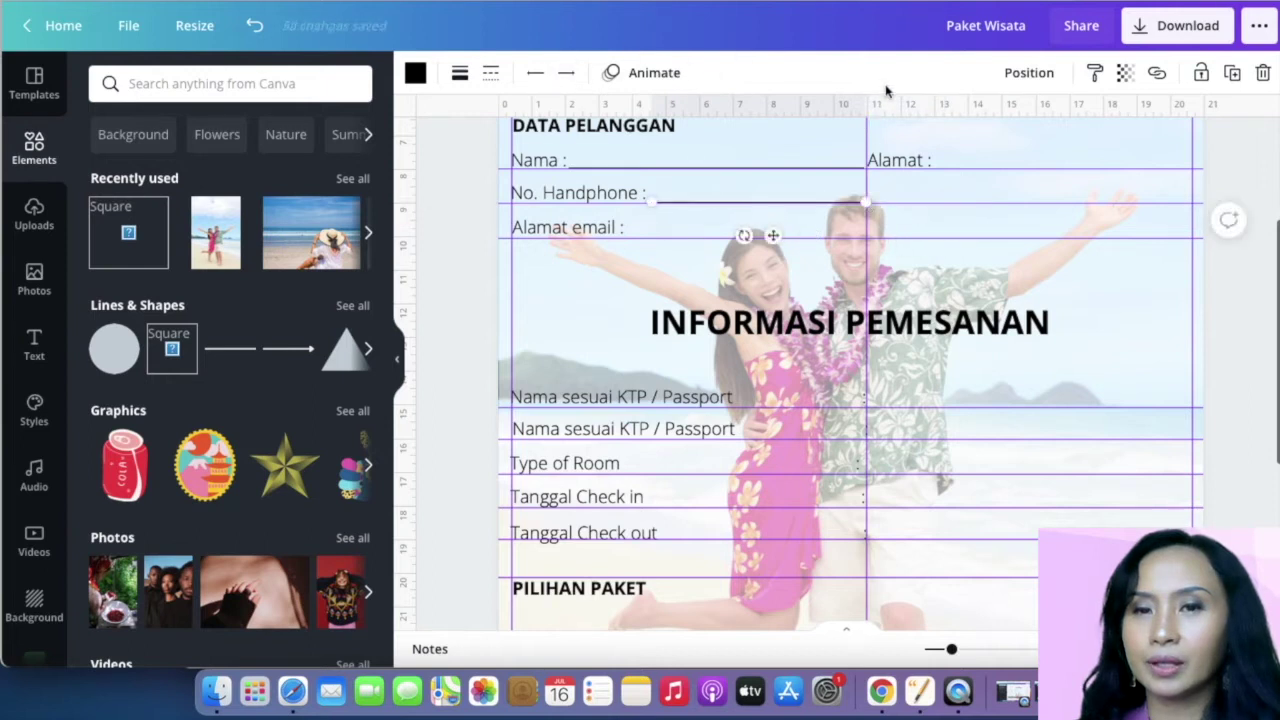
{"action": "left_click", "coordinate": [767, 167]}
{"action": "key", "text": "super+d"}
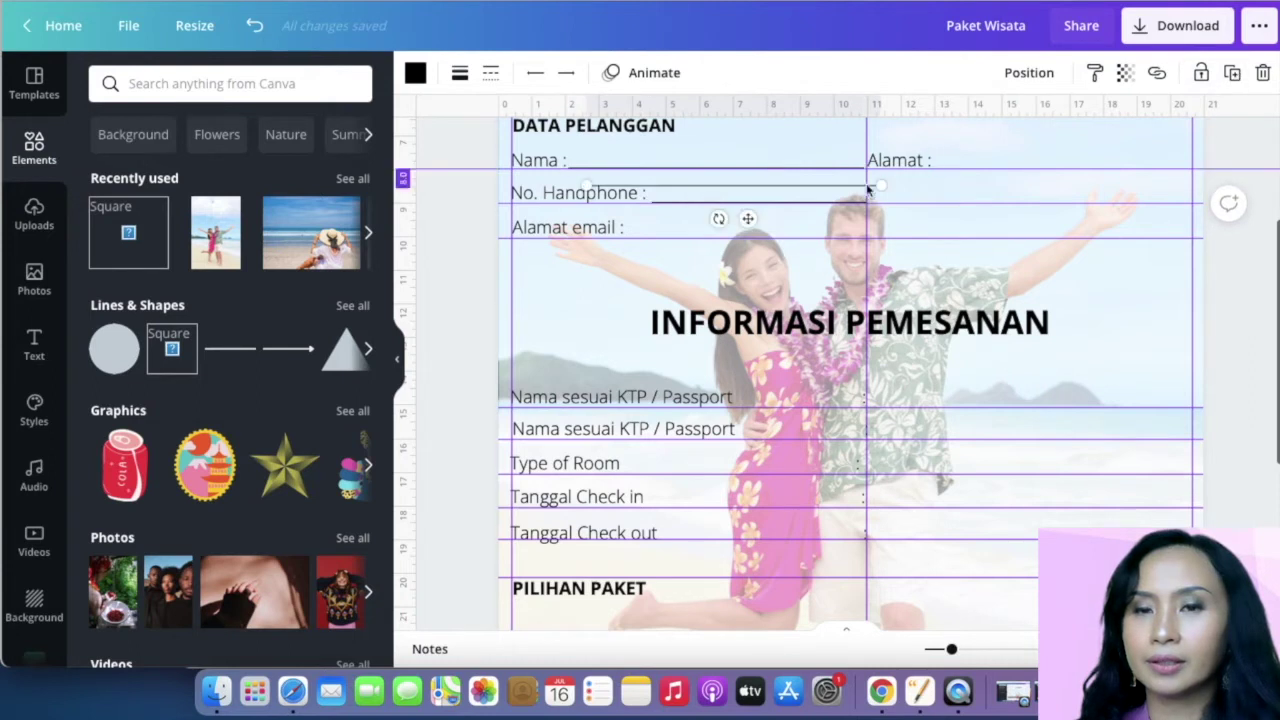
{"action": "left_click_drag", "start_coordinate": [847, 191], "coordinate": [1091, 323]}
{"action": "left_click", "coordinate": [1229, 72]}
{"action": "scroll", "coordinate": [1046, 300], "scroll_direction": "down", "scroll_amount": 3}
{"action": "left_click", "coordinate": [1049, 357]}
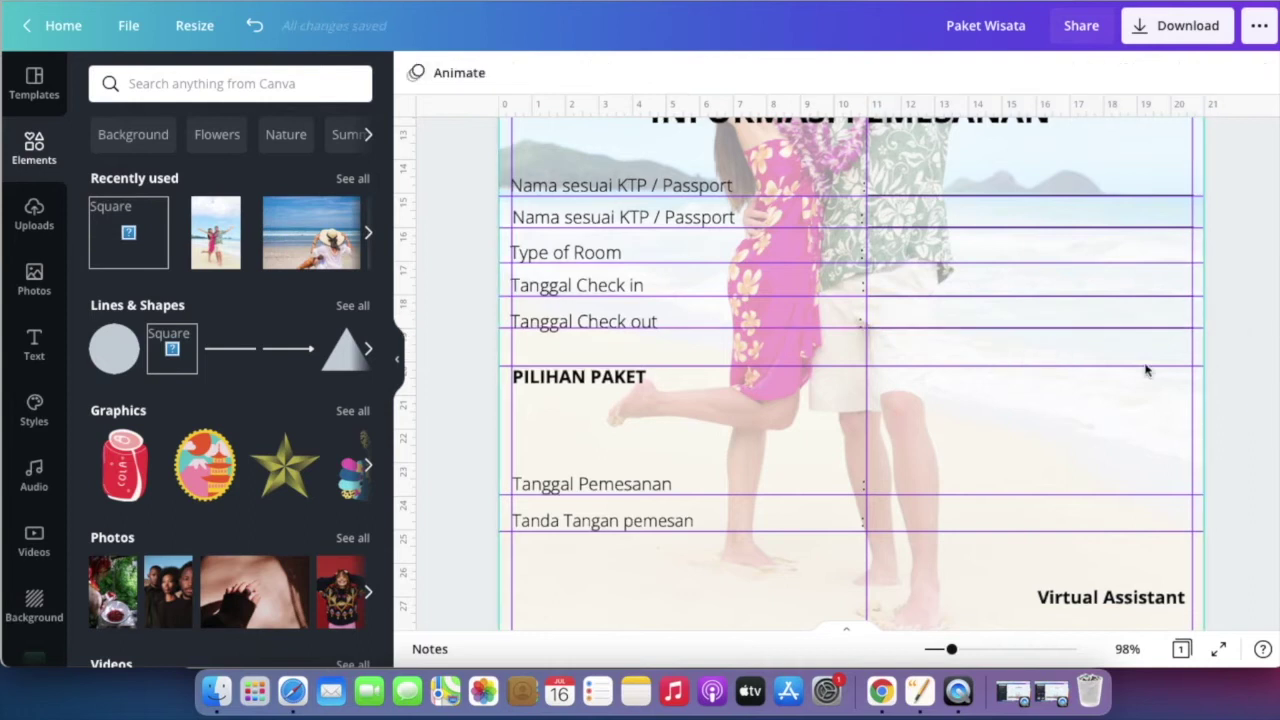
- Place a fill-in line on the Tanggal Check out row, spanning from the centre guide to the right margin guide
{"action": "scroll", "coordinate": [1060, 450], "scroll_direction": "down", "scroll_amount": 3}
{"action": "scroll", "coordinate": [1100, 250], "scroll_direction": "up", "scroll_amount": 2}
{"action": "left_click_drag", "start_coordinate": [1108, 271], "coordinate": [1043, 331]}
{"action": "scroll", "coordinate": [1000, 340], "scroll_direction": "up", "scroll_amount": 5}
{"action": "scroll", "coordinate": [1000, 350], "scroll_direction": "down", "scroll_amount": 6}
{"action": "scroll", "coordinate": [1040, 330], "scroll_direction": "up", "scroll_amount": 2}
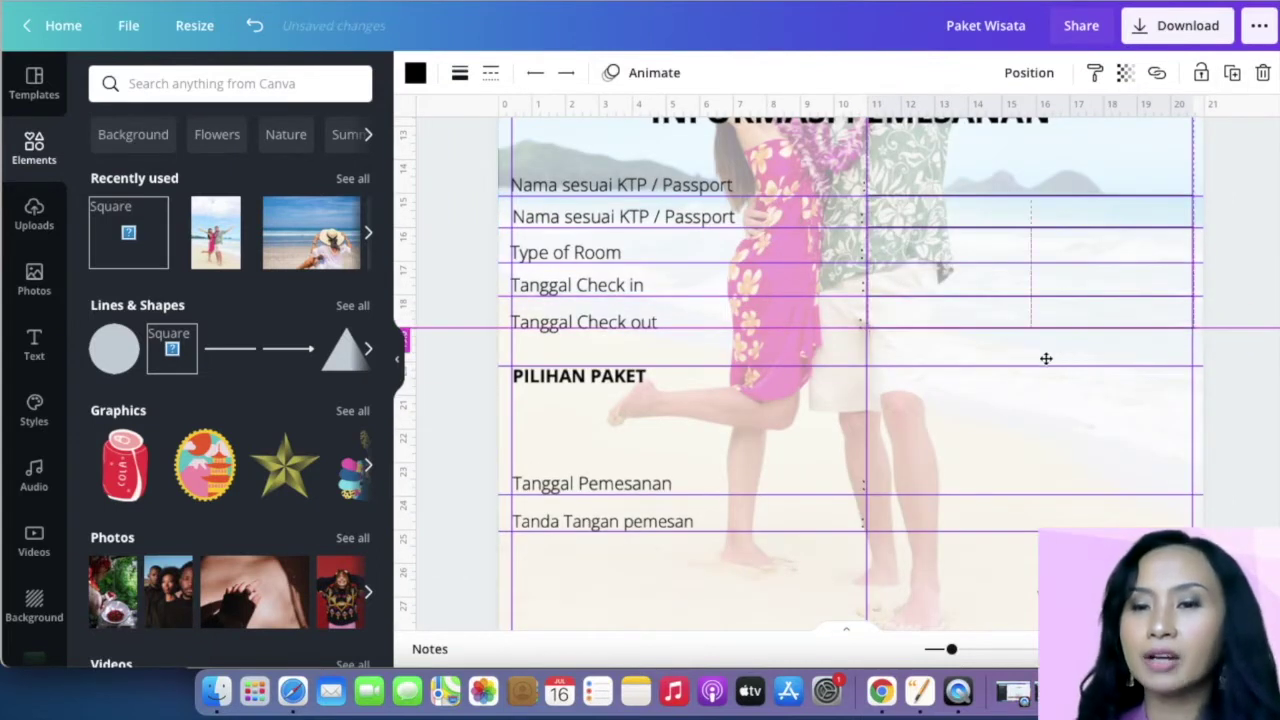
{"action": "left_click", "coordinate": [1057, 514]}
{"action": "scroll", "coordinate": [1060, 513], "scroll_direction": "down", "scroll_amount": 3}
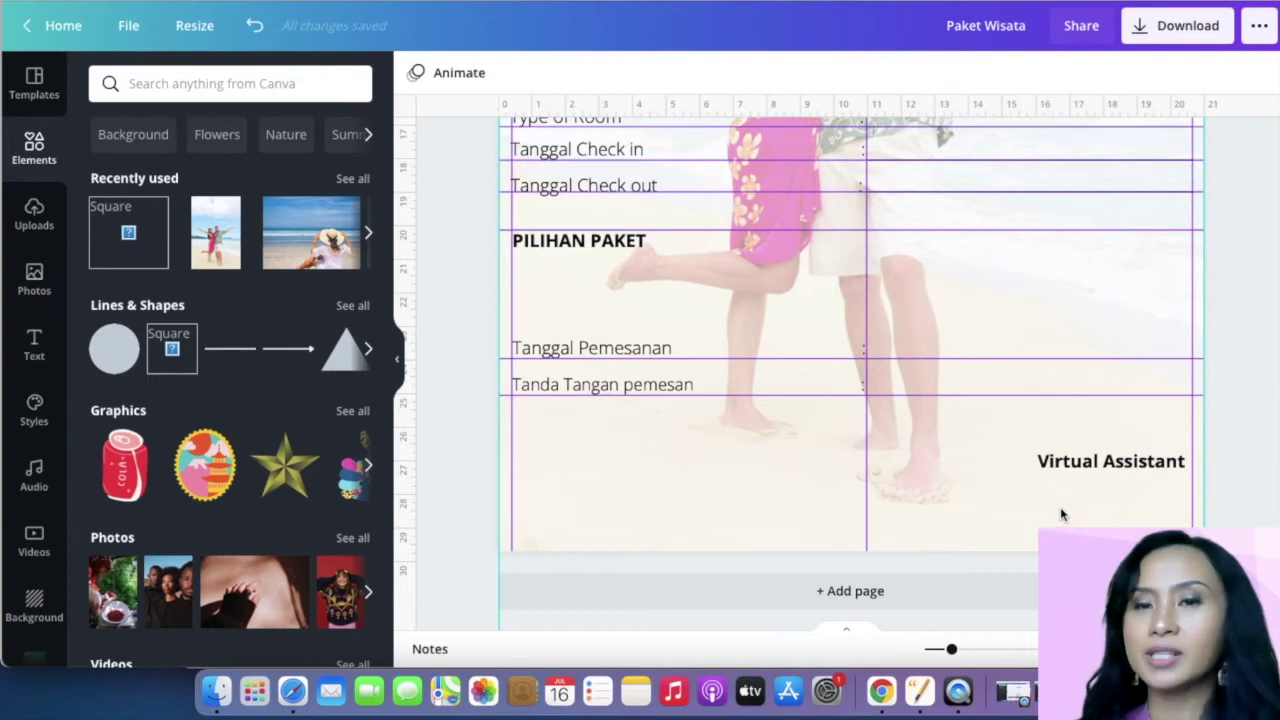
- Place a copy of the Tanggal Check out line slightly below the PILIHAN PAKET heading, starting at the centre guide
{"action": "scroll", "coordinate": [1111, 300], "scroll_direction": "up", "scroll_amount": 2}
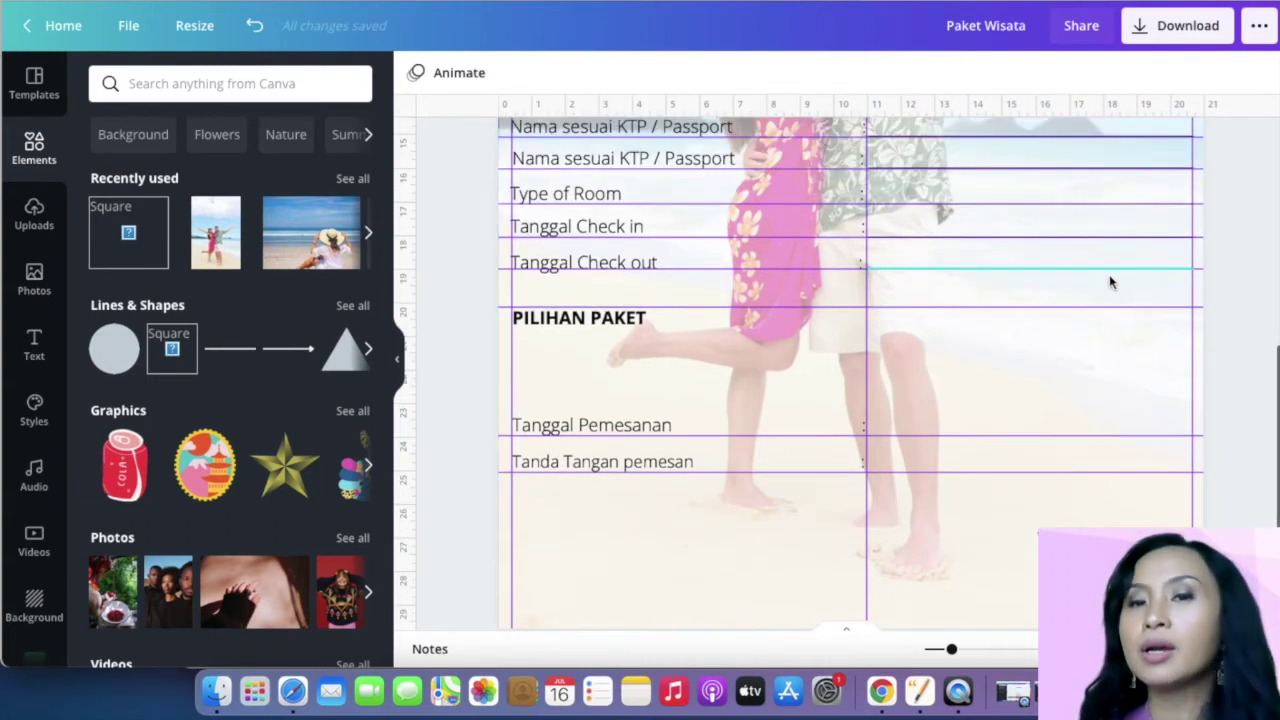
{"action": "left_click", "coordinate": [1108, 268]}
{"action": "left_click_drag", "start_coordinate": [1044, 301], "coordinate": [1051, 363]}
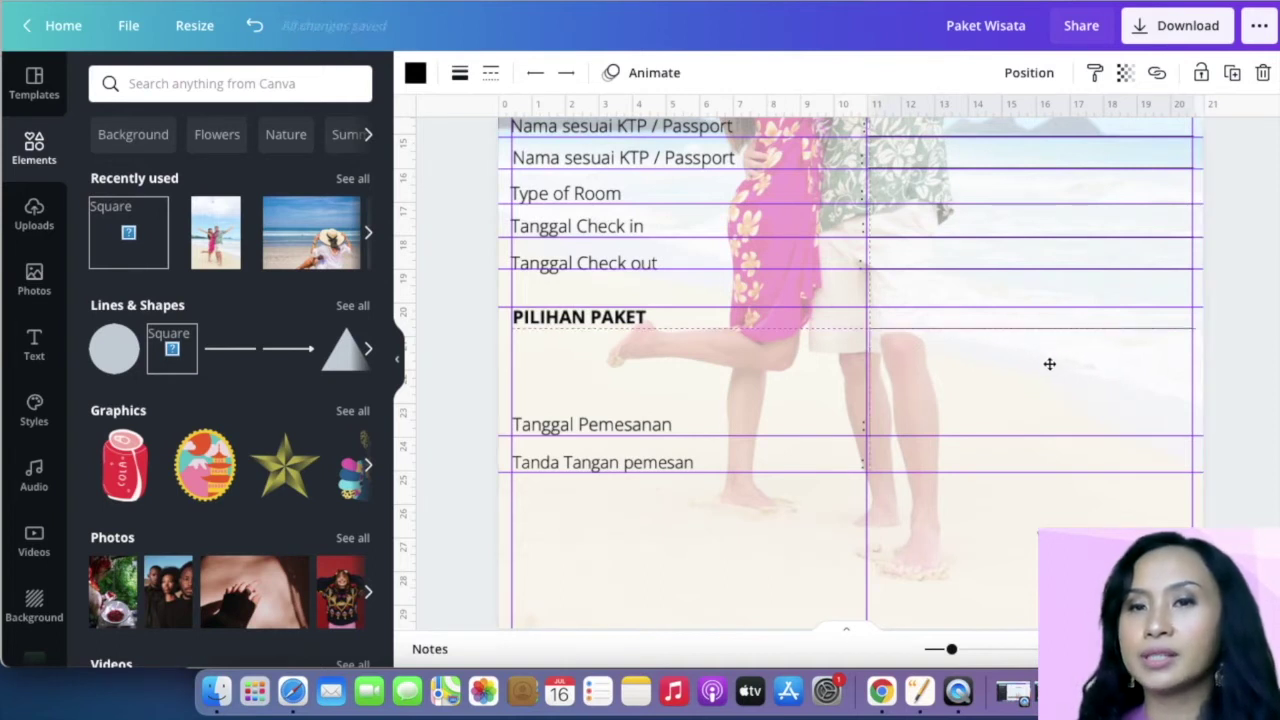
{"action": "scroll", "coordinate": [983, 328], "scroll_direction": "up", "scroll_amount": 3}
{"action": "scroll", "coordinate": [983, 328], "scroll_direction": "down", "scroll_amount": 5}
- Open the link setting for the Virtual Assistant text at the foot of the page
{"action": "left_click", "coordinate": [1084, 452]}
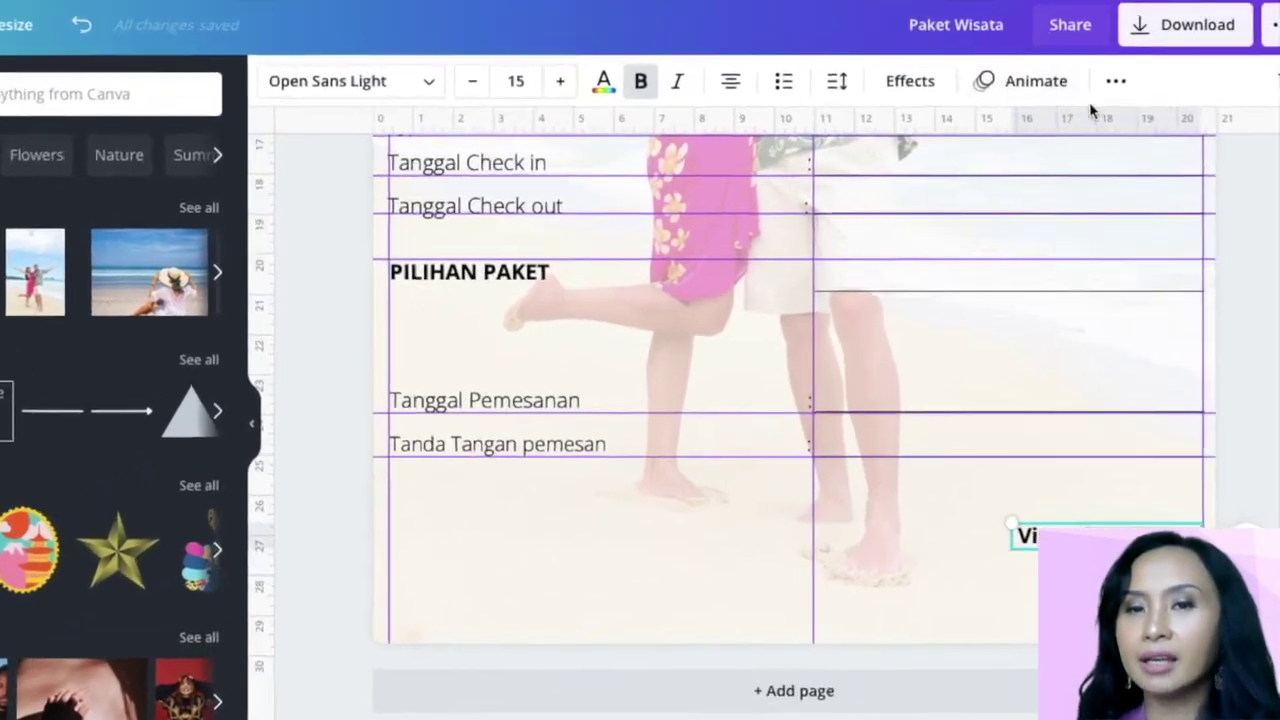
{"action": "left_click", "coordinate": [1116, 81]}
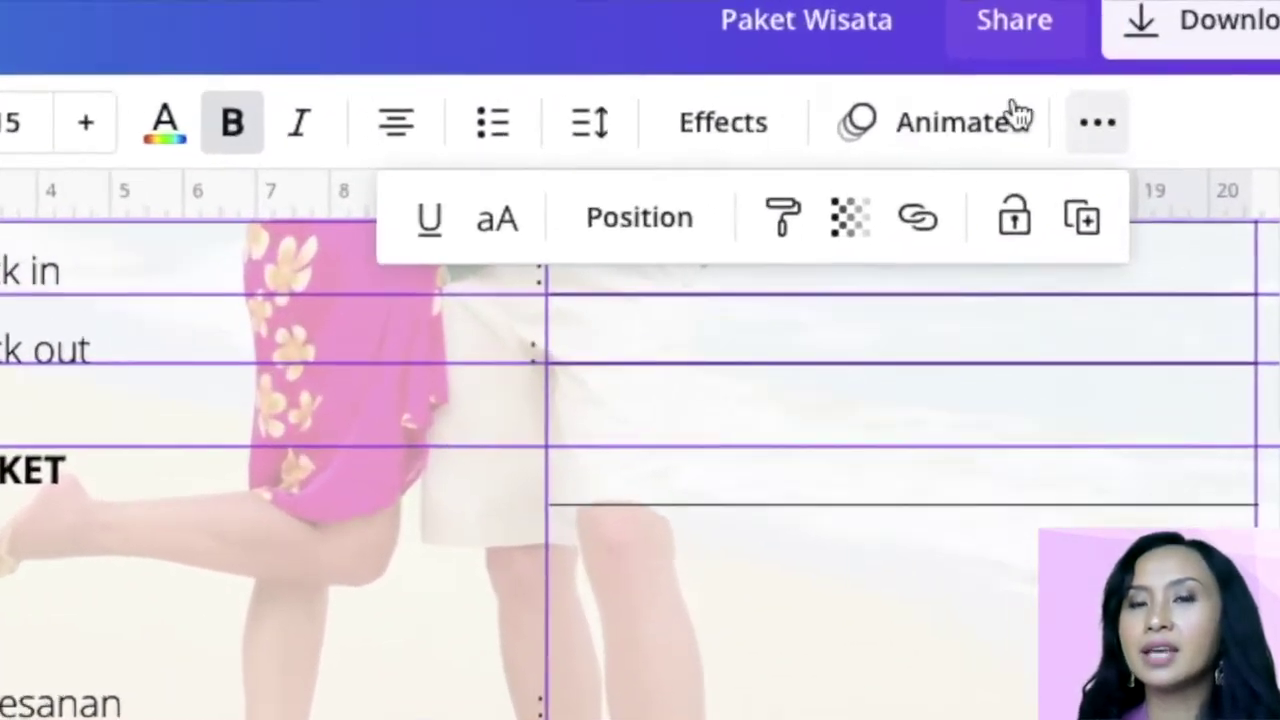
{"action": "left_click", "coordinate": [1021, 133]}
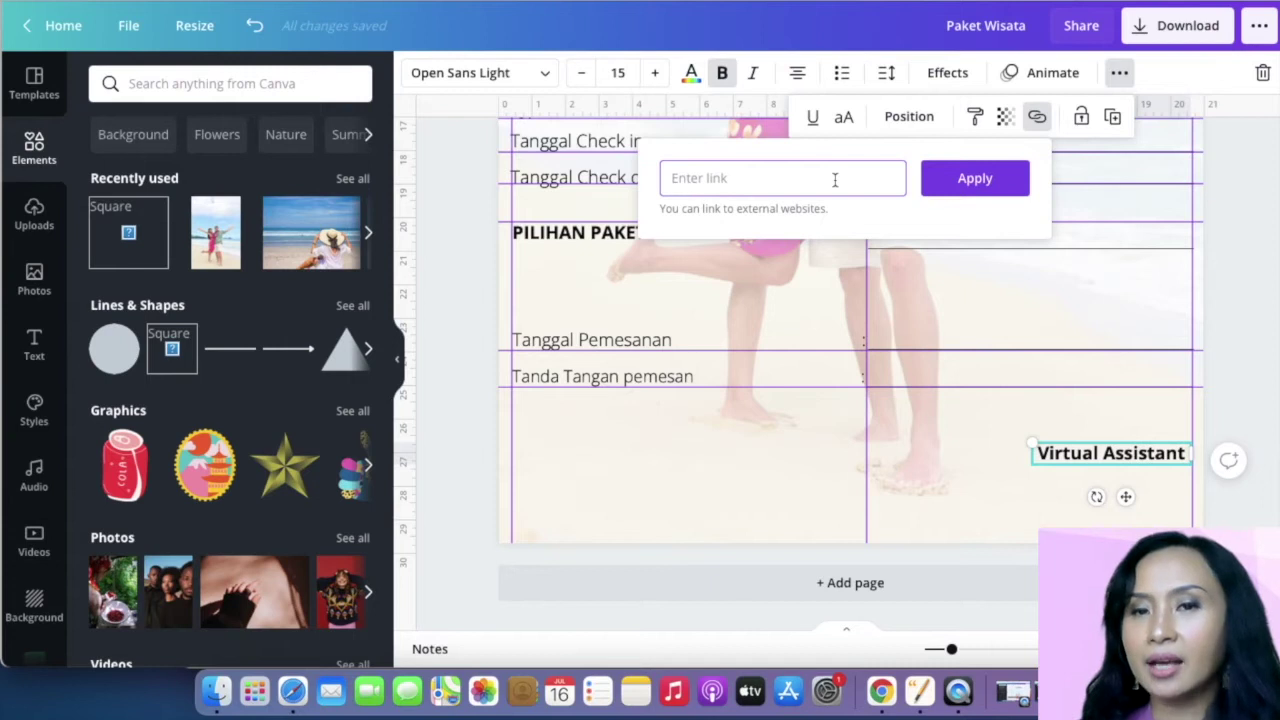
{"action": "type", "text": "www.E"}
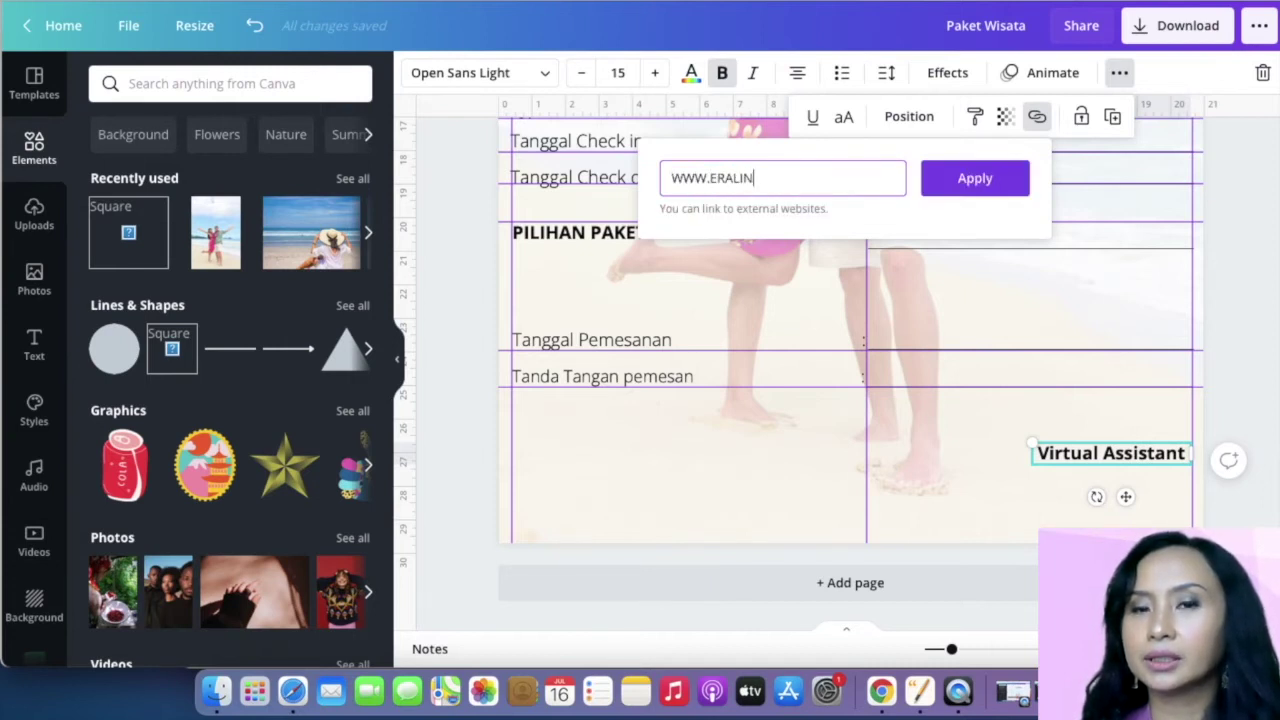
{"action": "key", "text": "BackSpace"}
{"action": "key", "text": "BackSpace"}
{"action": "key", "text": "BackSpace"}
{"action": "key", "text": "BackSpace"}
{"action": "key", "text": "BackSpace"}
{"action": "key", "text": "BackSpace"}
{"action": "key", "text": "BackSpace"}
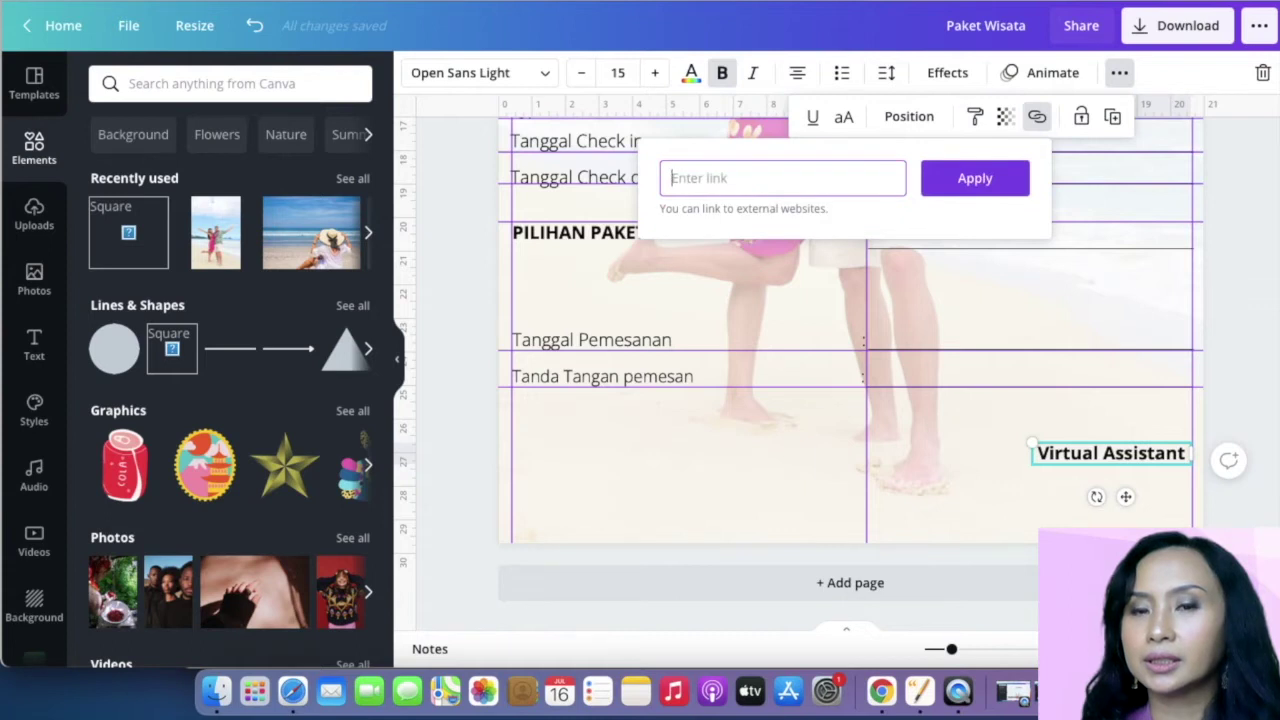
{"action": "type", "text": "ww."}
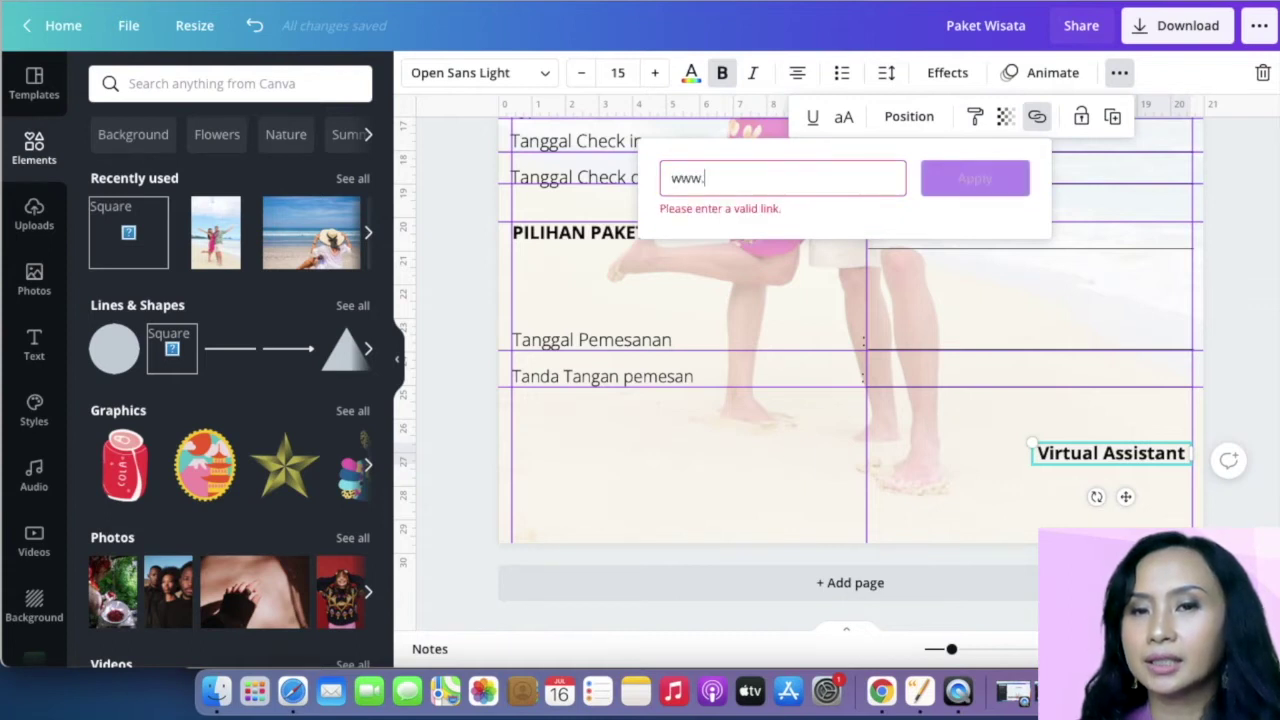
{"action": "type", "text": "eralintas.com"}
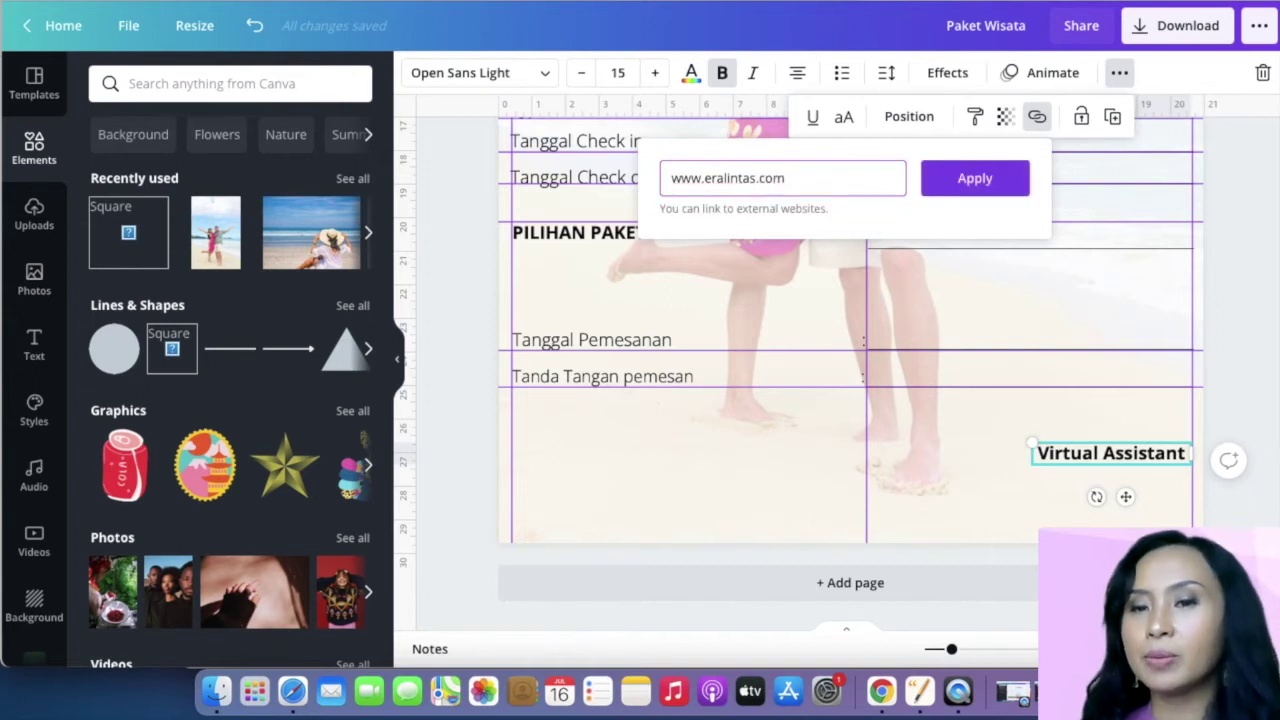
{"action": "left_click", "coordinate": [985, 178]}
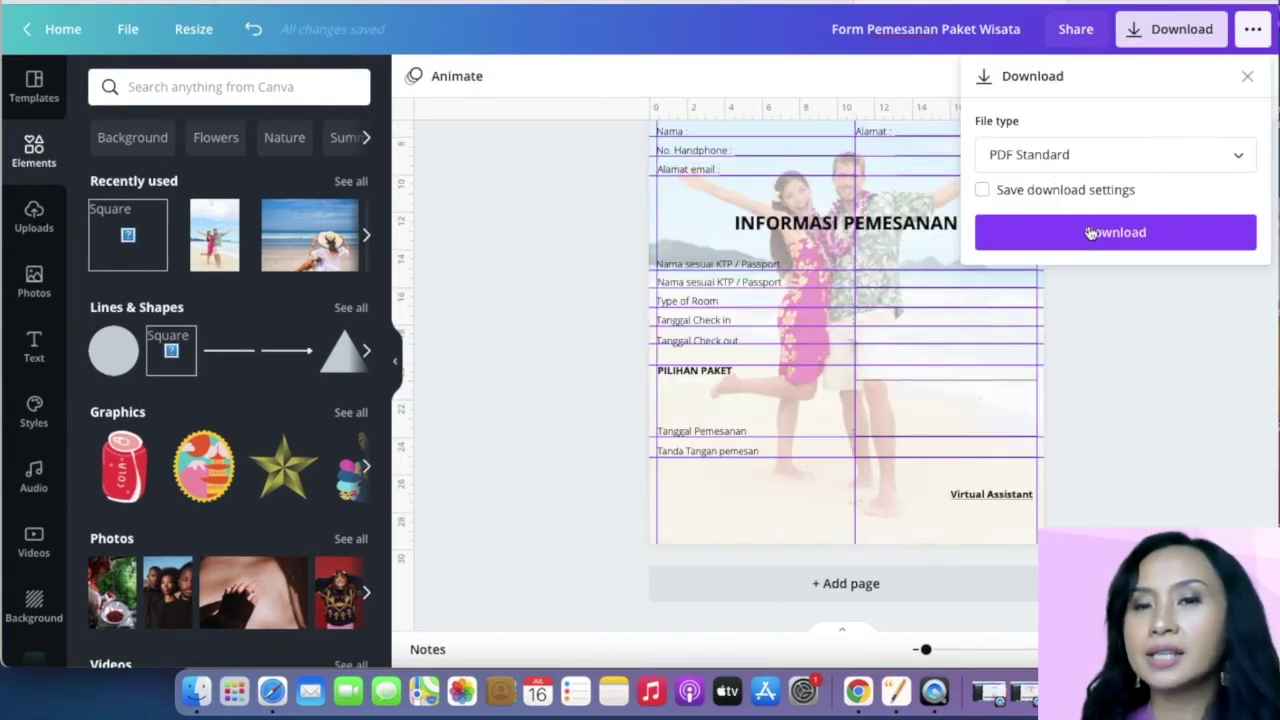
- Download the form as a PDF Standard file and look through the exported page
{"action": "left_click", "coordinate": [1089, 231]}
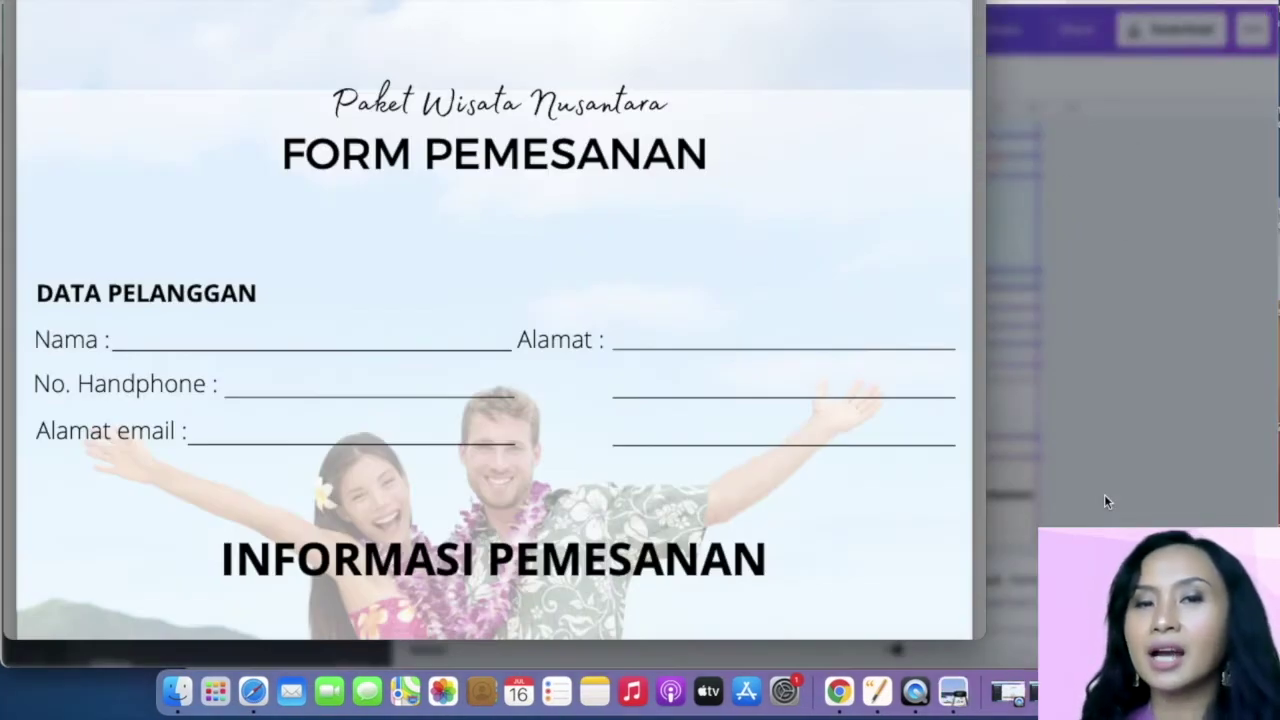
{"action": "scroll", "coordinate": [680, 490], "scroll_direction": "down", "scroll_amount": 5}
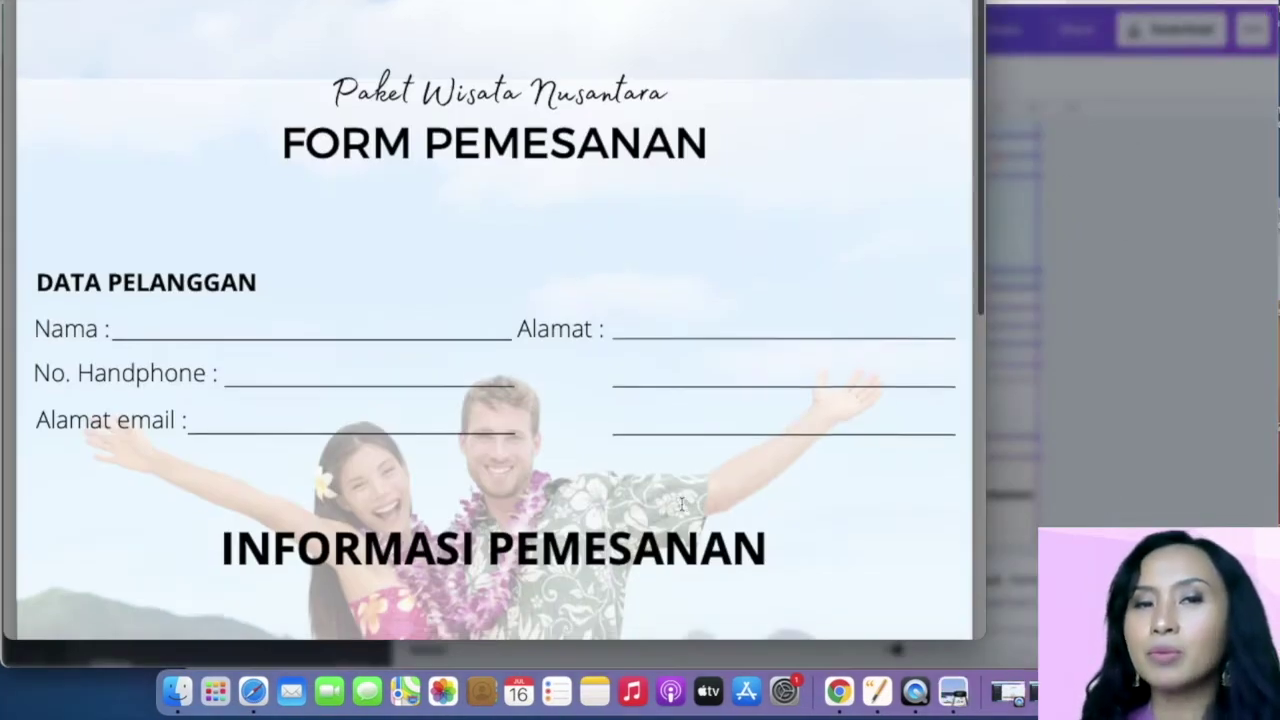
{"action": "scroll", "coordinate": [681, 503], "scroll_direction": "down", "scroll_amount": 5}
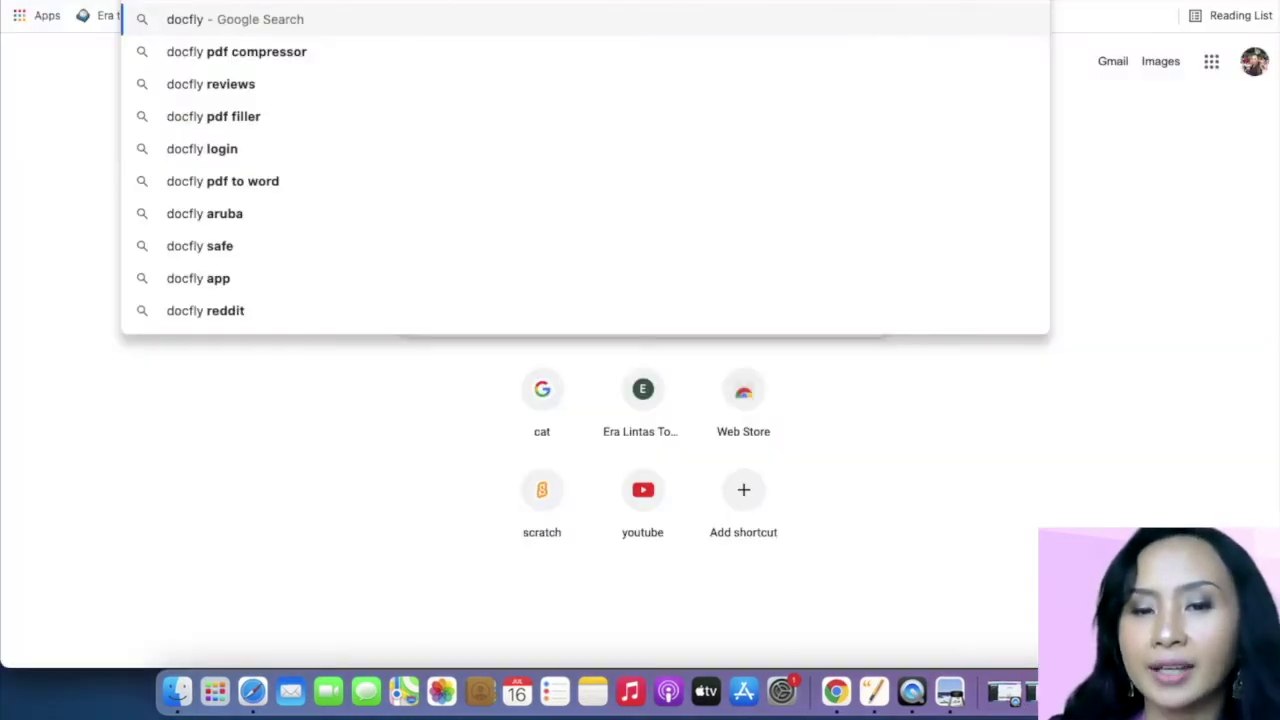
- Search the web for docfly and upload Form Pemesanan Paket Wisata.pdf to the DocFly site
{"action": "key", "text": "Escape"}
{"action": "key", "text": "Return"}
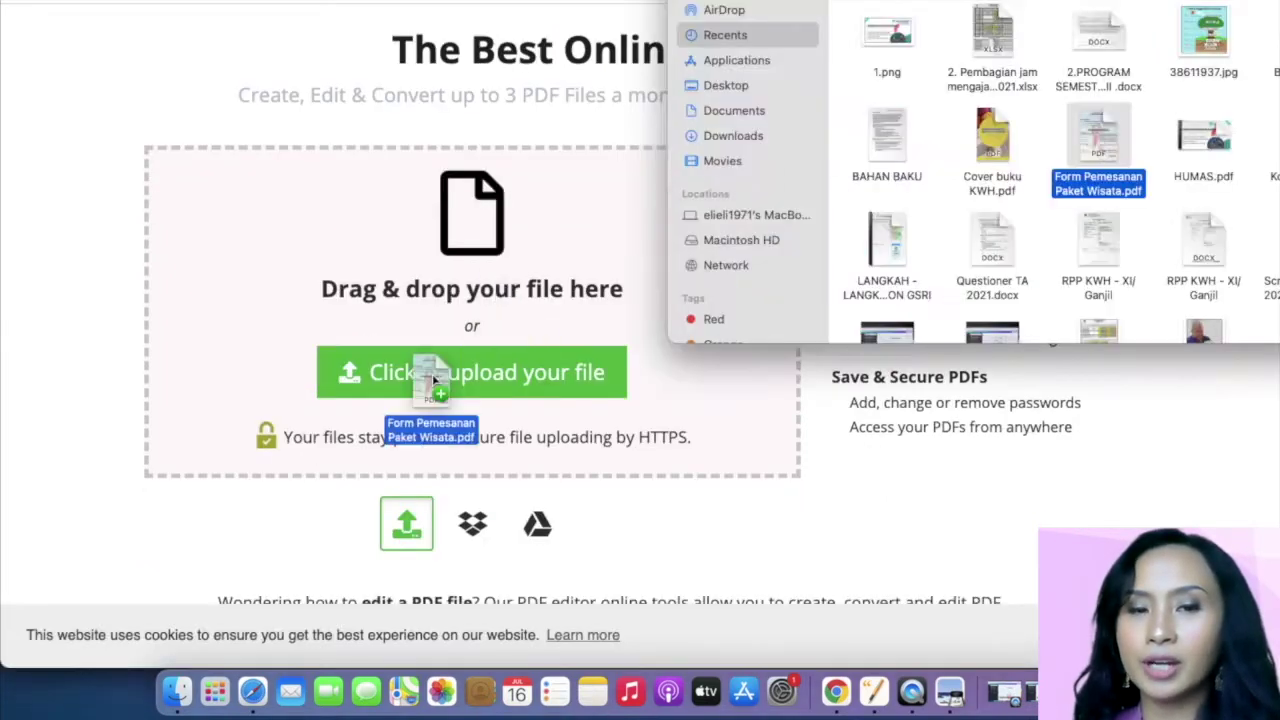
{"action": "left_click_drag", "start_coordinate": [429, 380], "coordinate": [438, 377]}
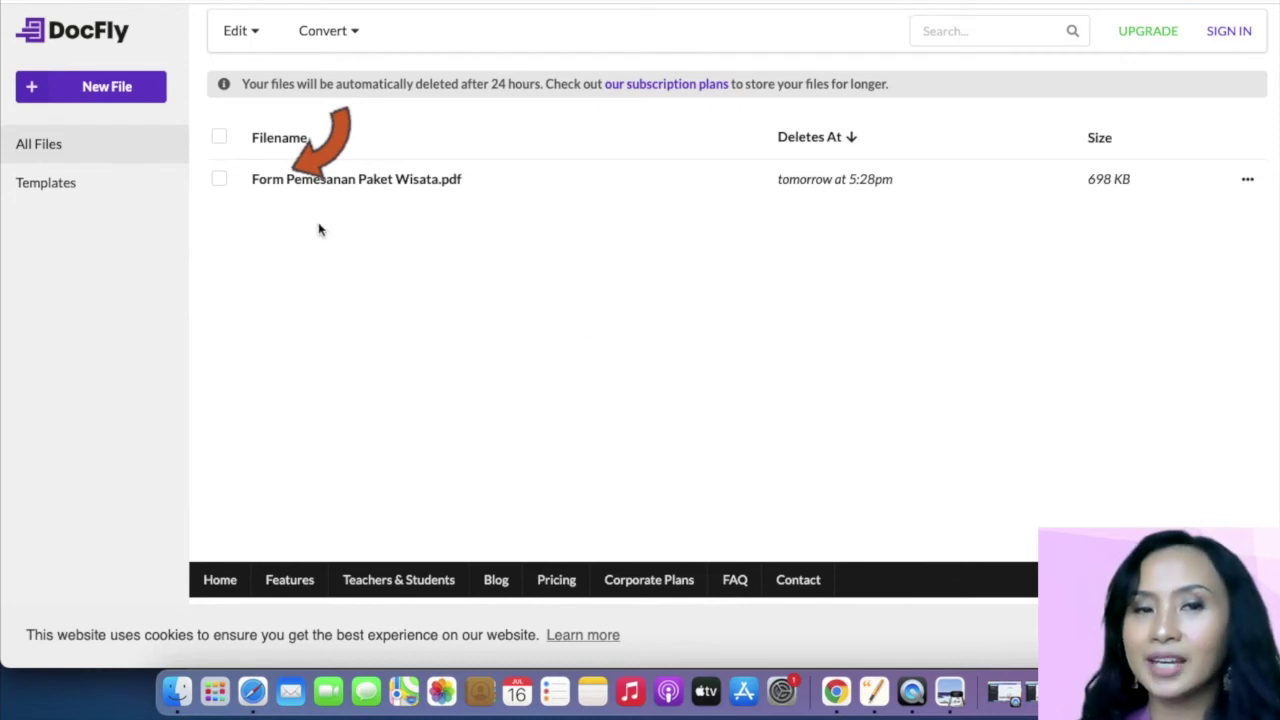
- Open Form Pemesanan Paket Wisata.pdf in DocFly's PDF Form Creator and look over the page
{"action": "left_click", "coordinate": [220, 178]}
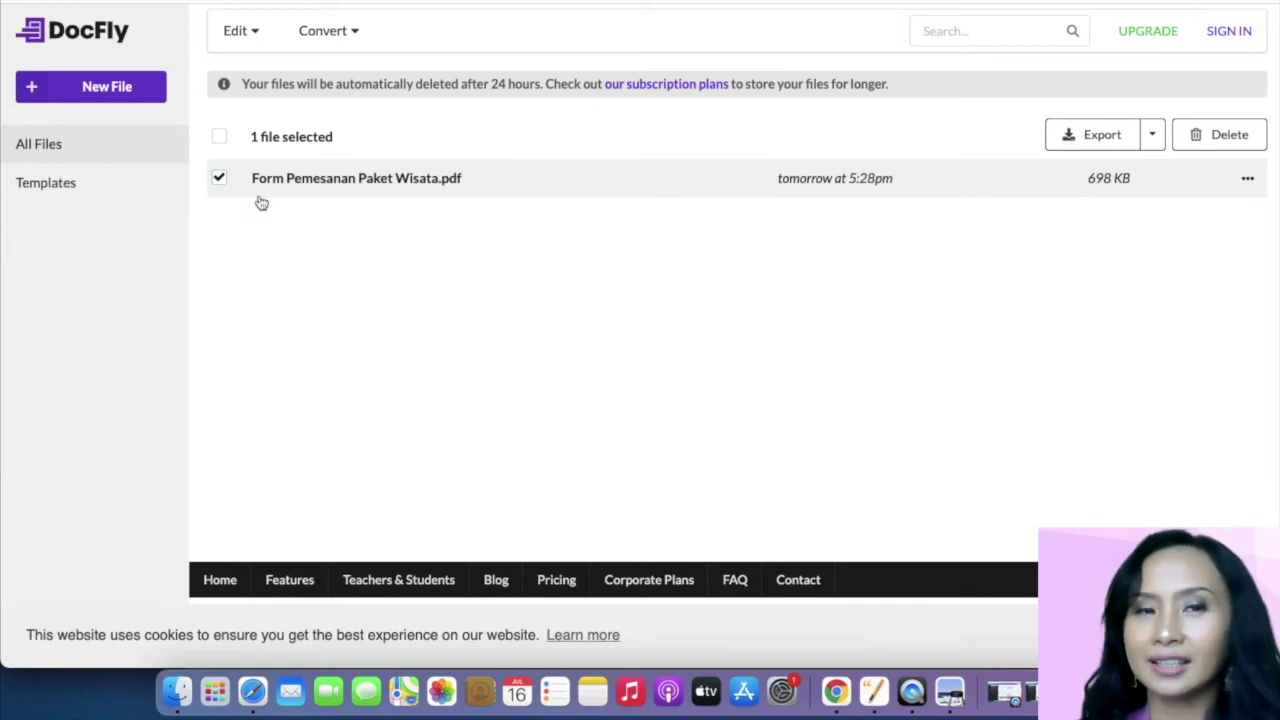
{"action": "left_click", "coordinate": [256, 33]}
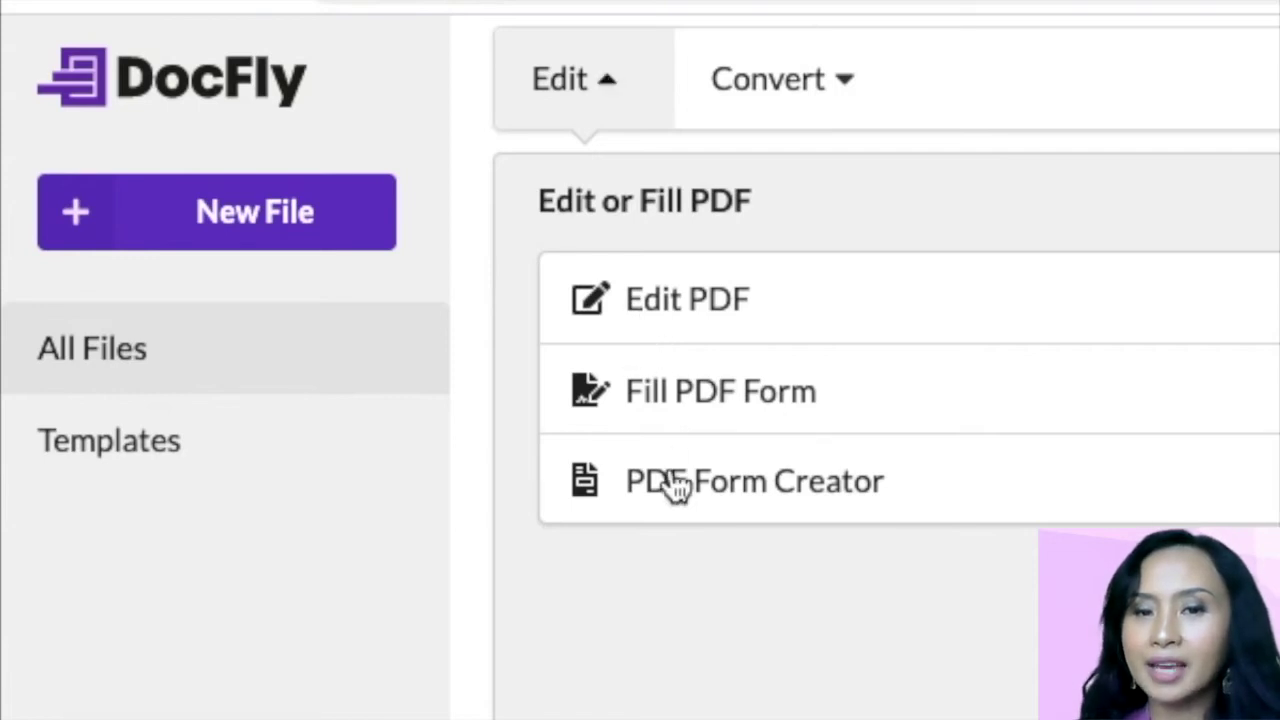
{"action": "left_click", "coordinate": [586, 486]}
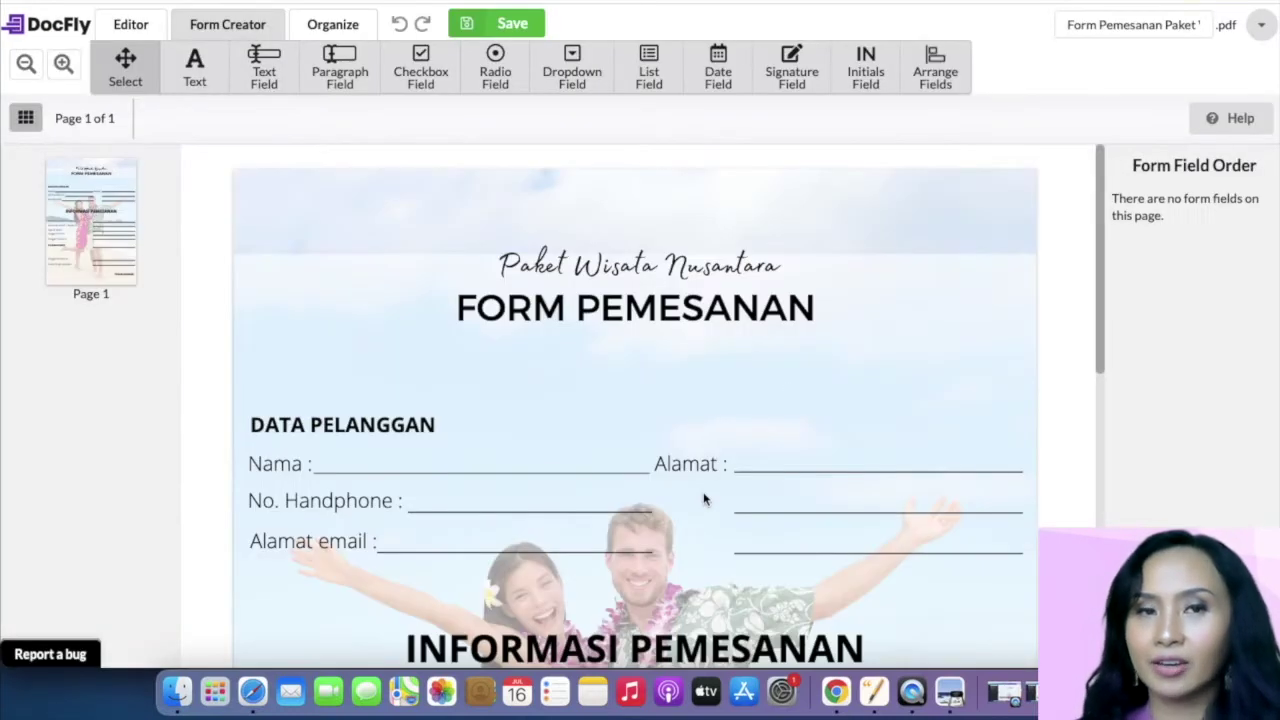
{"action": "scroll", "coordinate": [709, 497], "scroll_direction": "down", "scroll_amount": 6}
{"action": "scroll", "coordinate": [750, 535], "scroll_direction": "down", "scroll_amount": 2}
{"action": "scroll", "coordinate": [790, 570], "scroll_direction": "up", "scroll_amount": 10}
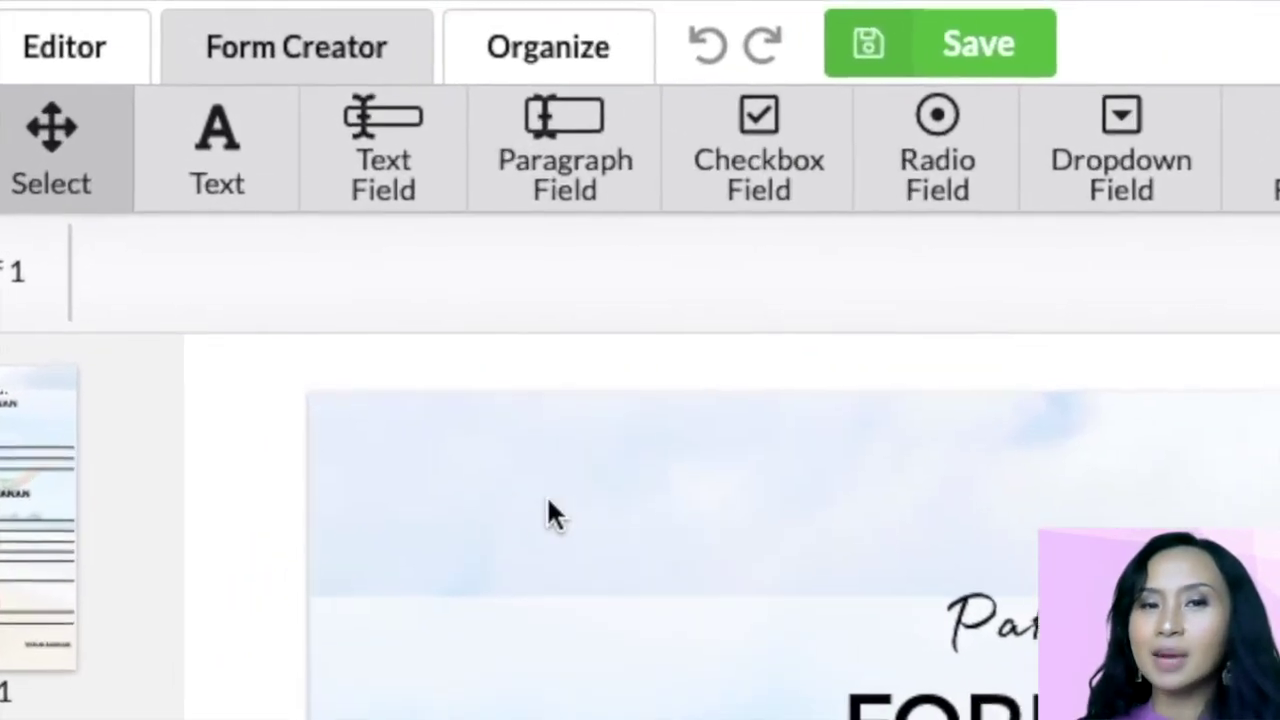
- Add a Helvetica text field over the Nama line and widen it to the line's full length
{"action": "left_click", "coordinate": [393, 158]}
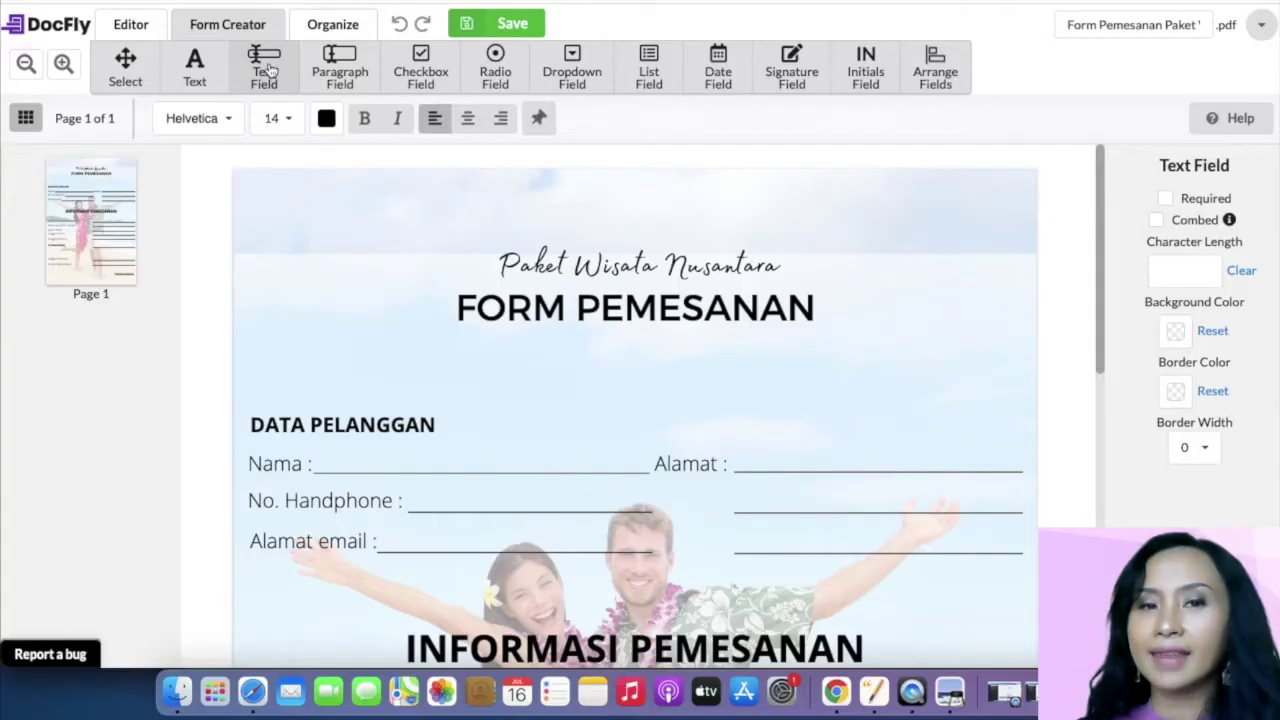
{"action": "left_click", "coordinate": [225, 120]}
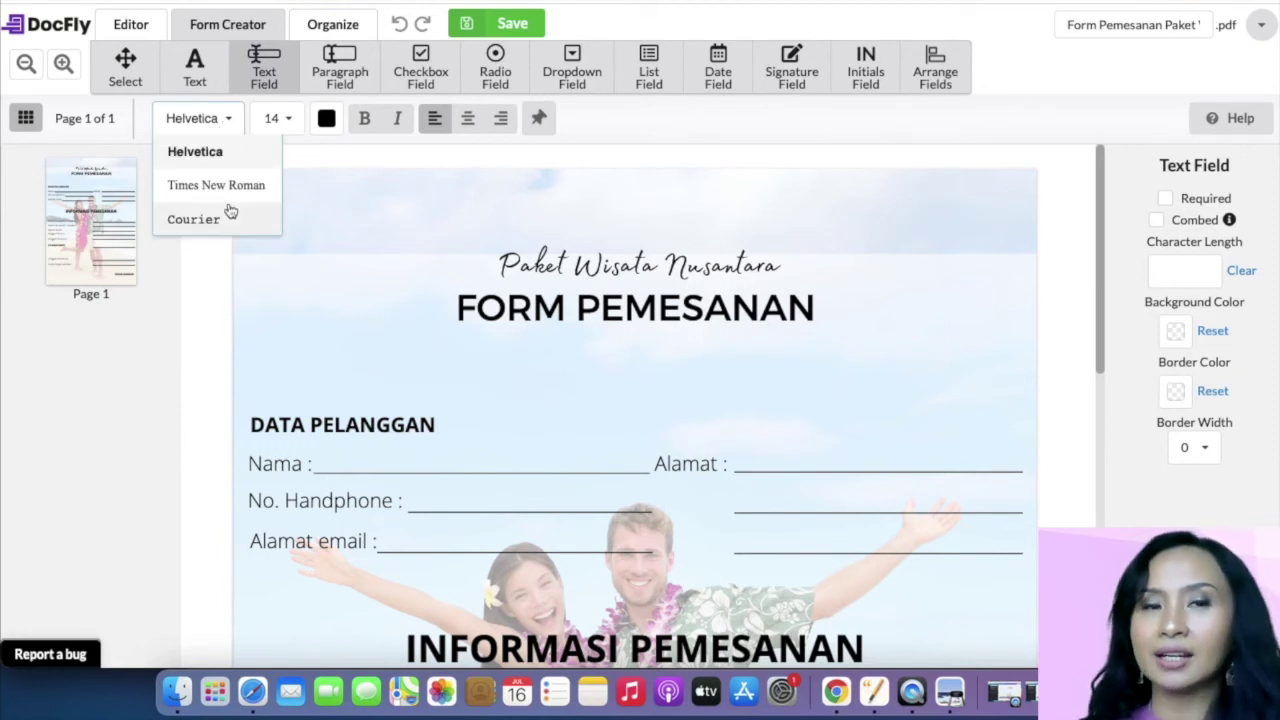
{"action": "left_click", "coordinate": [231, 152]}
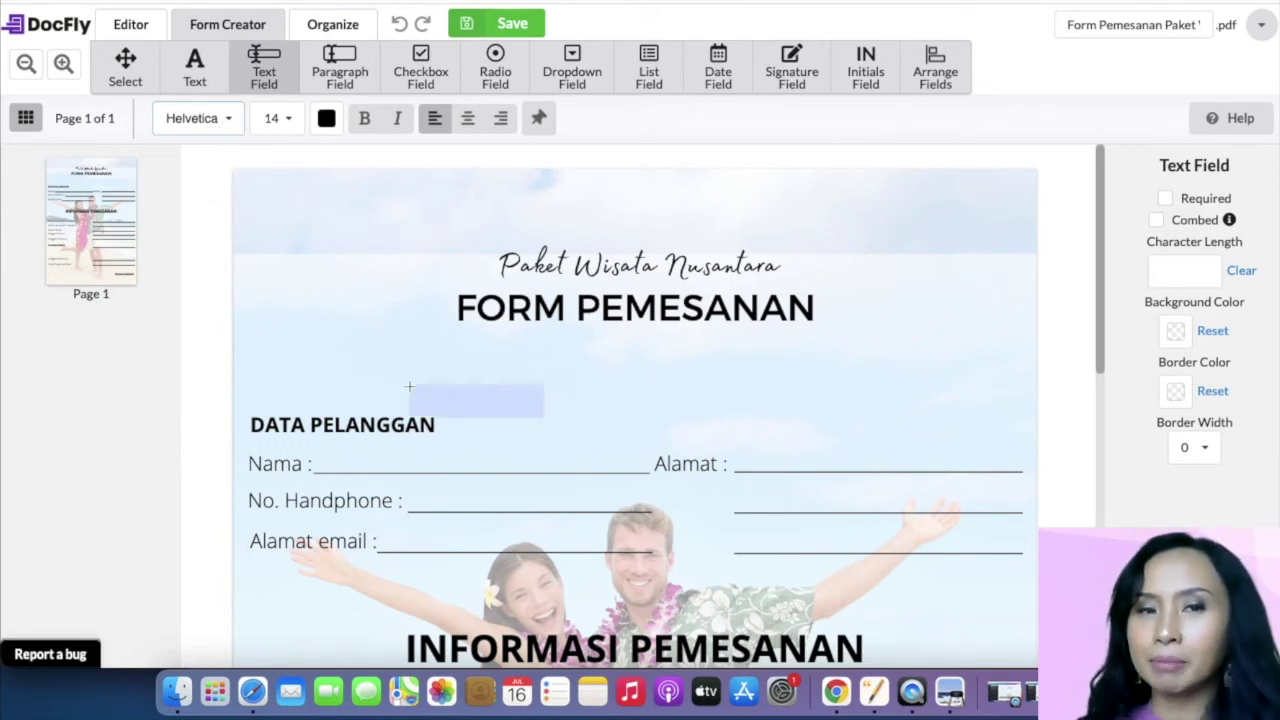
{"action": "left_click", "coordinate": [314, 441]}
{"action": "left_click_drag", "start_coordinate": [452, 438], "coordinate": [648, 440]}
- Add text fields over the No. Handphone and Alamat email lines, sized to fit each line
{"action": "scroll", "coordinate": [808, 451], "scroll_direction": "down", "scroll_amount": 3}
{"action": "left_click", "coordinate": [264, 68]}
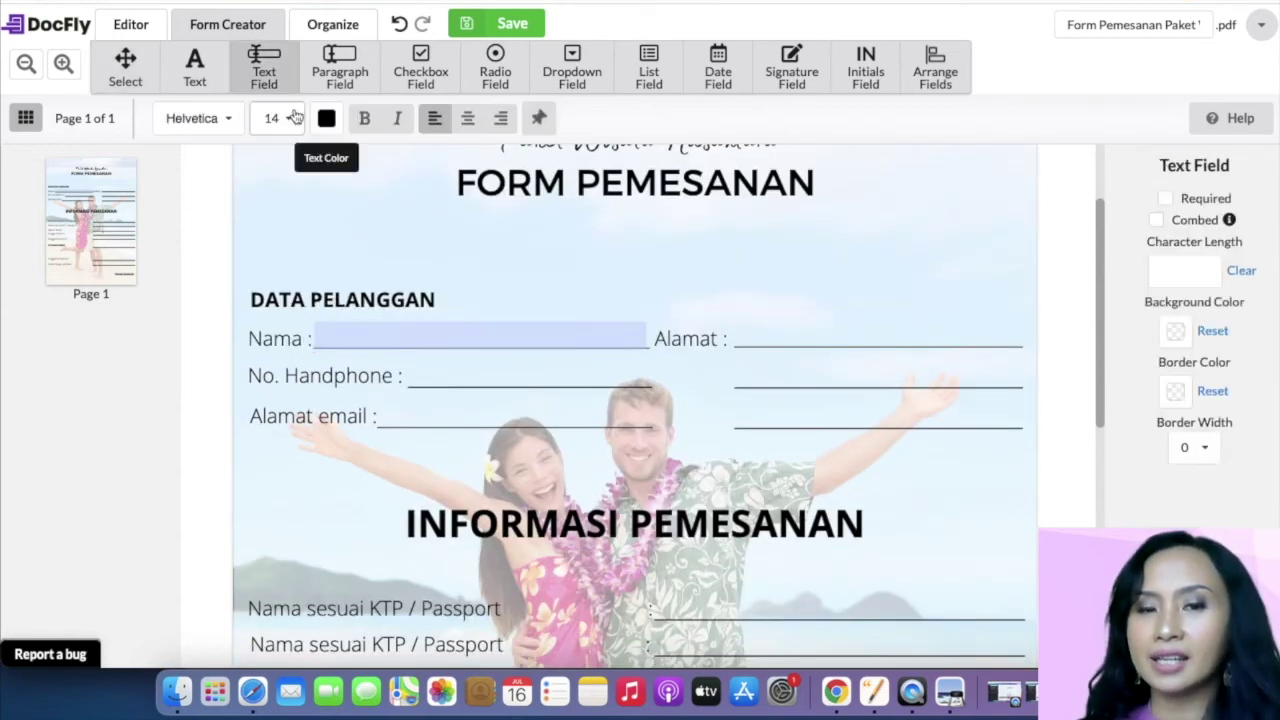
{"action": "left_click", "coordinate": [408, 357]}
{"action": "left_click_drag", "start_coordinate": [740, 385], "coordinate": [650, 406]}
{"action": "left_click", "coordinate": [264, 68]}
{"action": "left_click", "coordinate": [380, 401]}
- Add a text field over each of the three Alamat lines
{"action": "left_click", "coordinate": [264, 68]}
{"action": "left_click", "coordinate": [735, 322]}
{"action": "left_click", "coordinate": [264, 68]}
{"action": "left_click", "coordinate": [735, 360]}
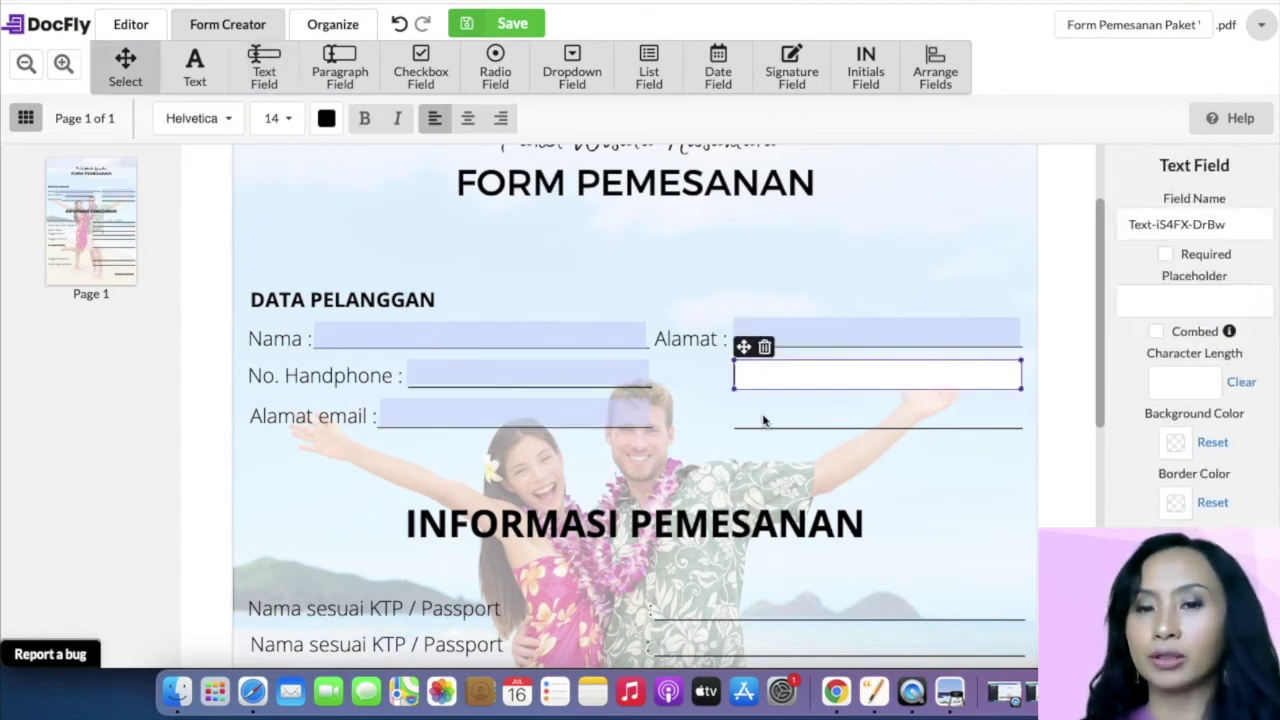
{"action": "left_click", "coordinate": [737, 395]}
- Add text fields over the two Nama sesuai KTP / Passport lines and the Type of Room line
{"action": "scroll", "coordinate": [938, 553], "scroll_direction": "down", "scroll_amount": 5}
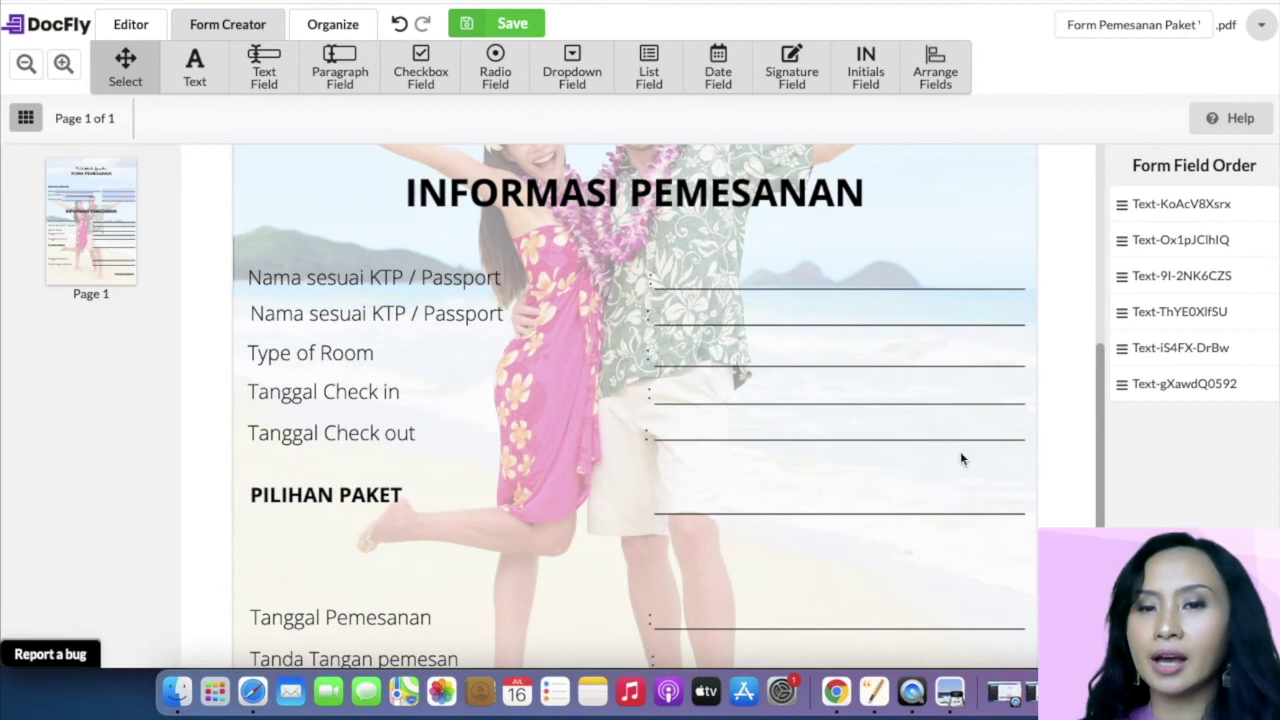
{"action": "left_click", "coordinate": [264, 68]}
{"action": "left_click", "coordinate": [656, 262]}
{"action": "scroll", "coordinate": [920, 388], "scroll_direction": "up", "scroll_amount": 7}
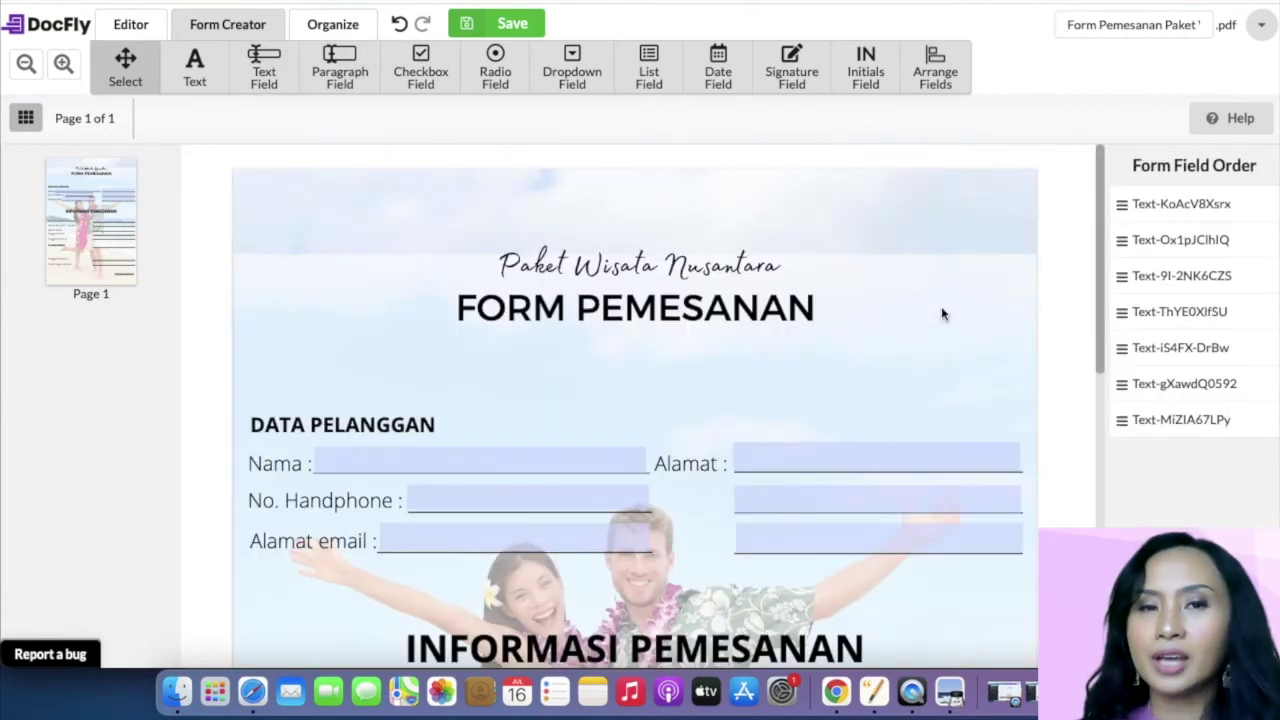
{"action": "scroll", "coordinate": [942, 314], "scroll_direction": "down", "scroll_amount": 7}
{"action": "left_click", "coordinate": [264, 68]}
{"action": "left_click", "coordinate": [658, 288]}
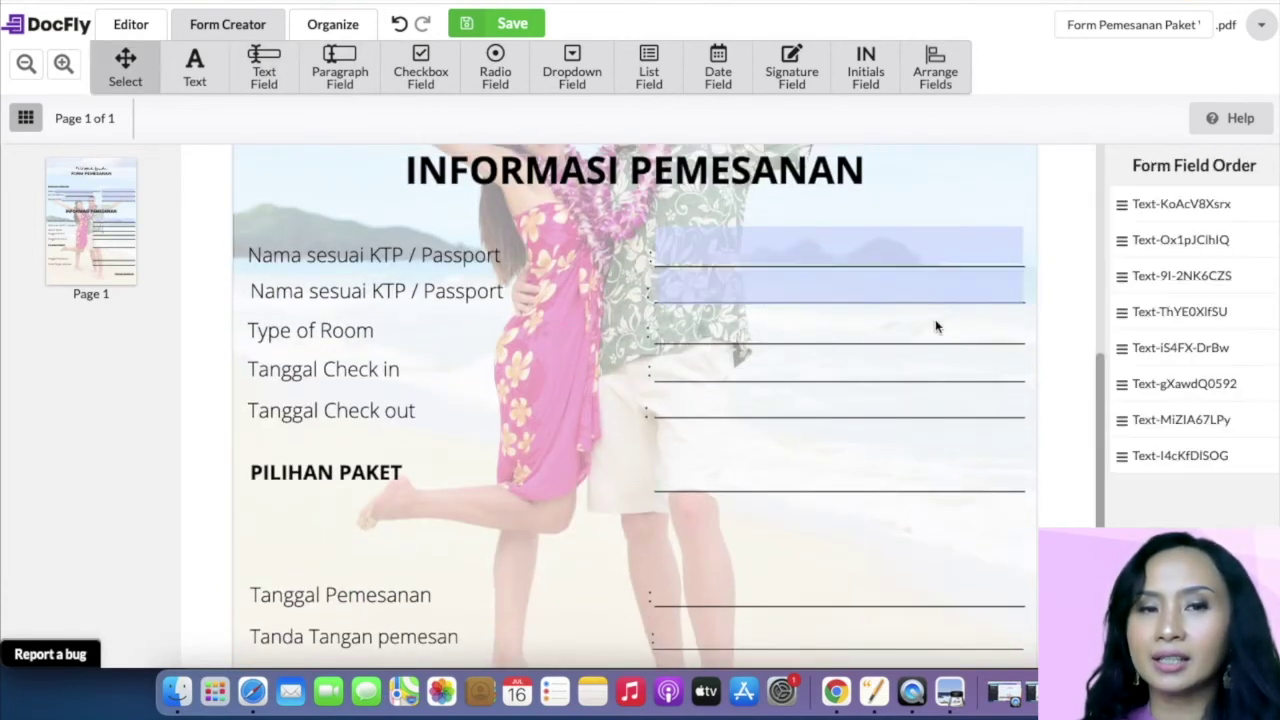
{"action": "scroll", "coordinate": [936, 326], "scroll_direction": "down", "scroll_amount": 2}
{"action": "left_click", "coordinate": [264, 68]}
{"action": "left_click", "coordinate": [658, 248]}
- Place a date field at the start of the Tanggal Check in line
{"action": "left_click", "coordinate": [720, 70]}
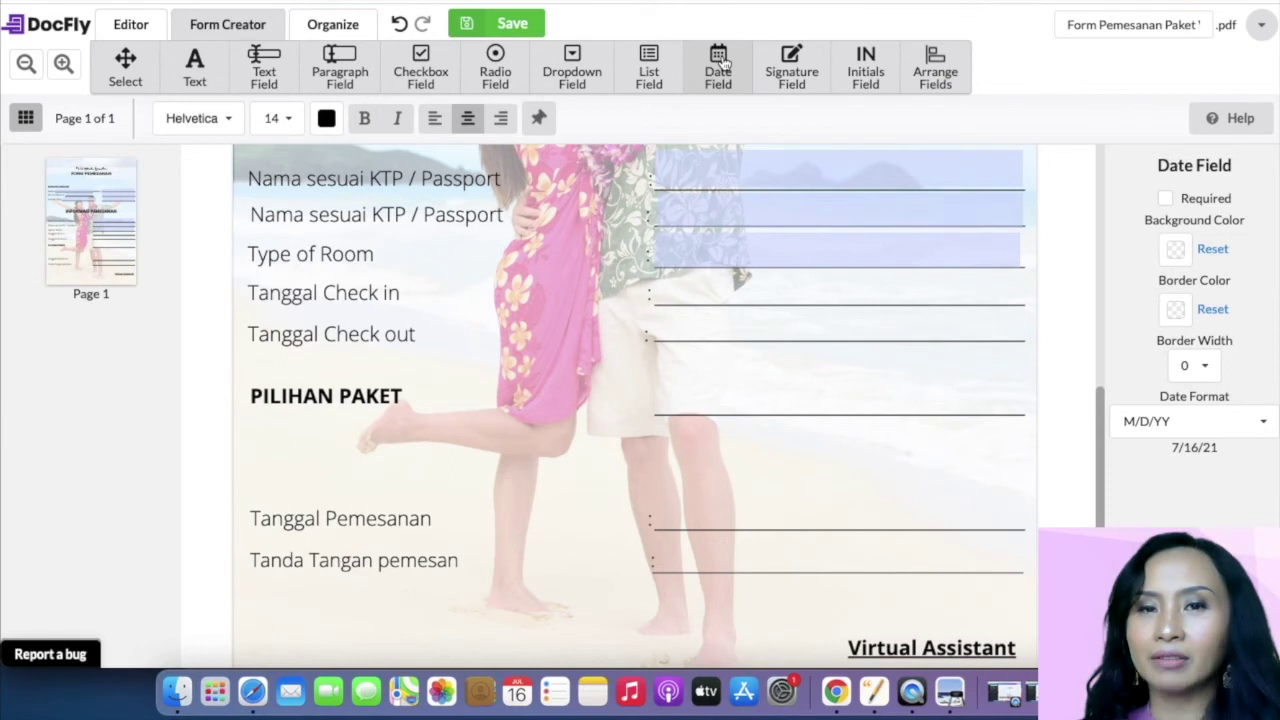
{"action": "left_click", "coordinate": [655, 270]}
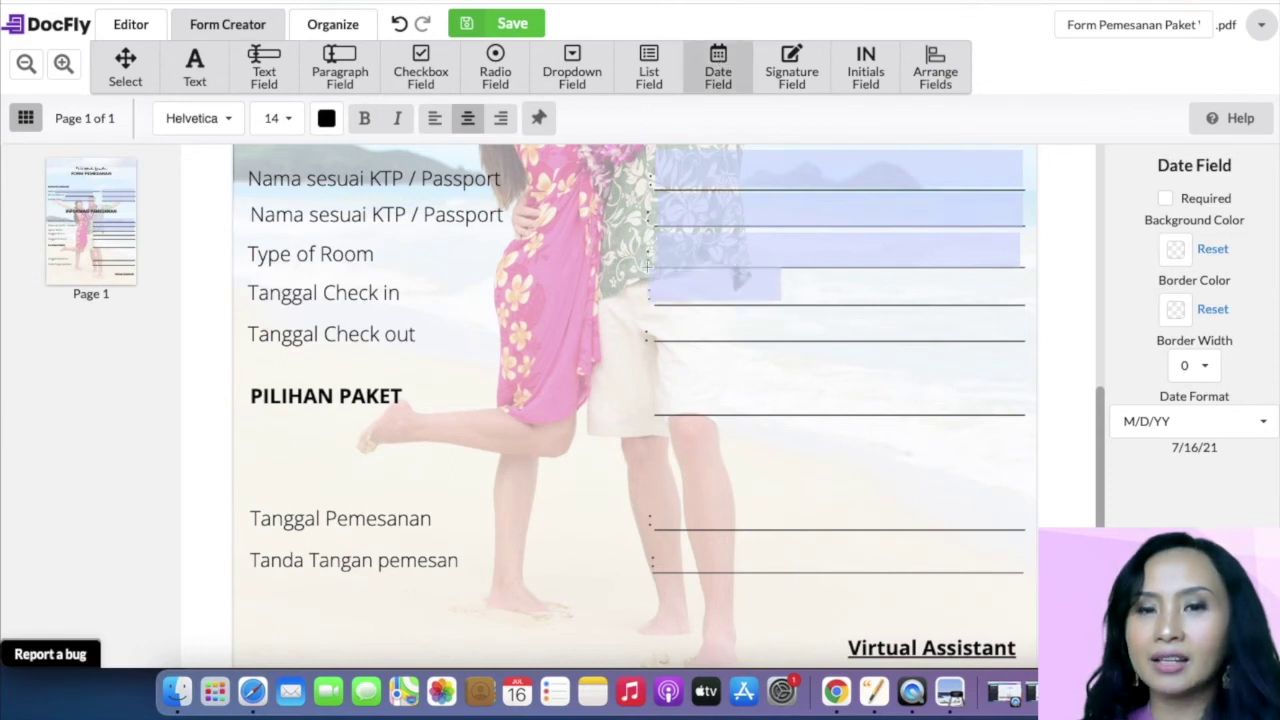
{"action": "left_click", "coordinate": [655, 270]}
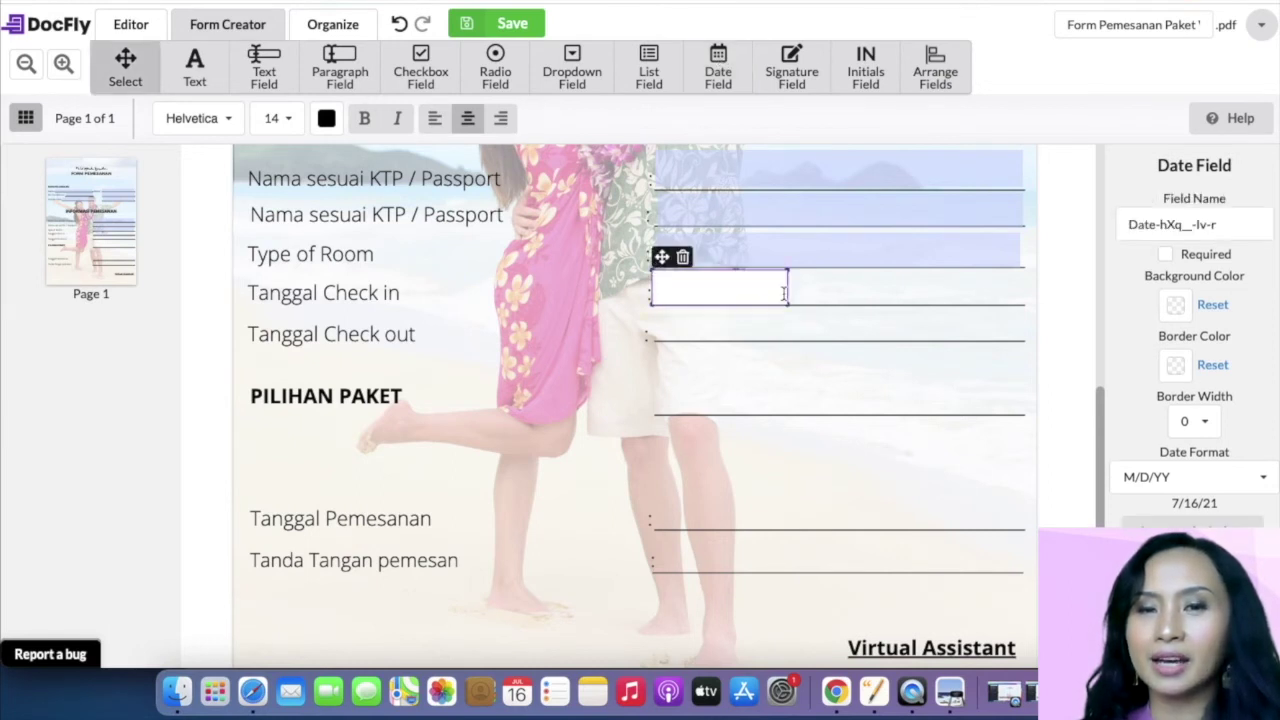
- Place a date field at the start of the Tanggal Check out line
{"action": "left_click", "coordinate": [772, 322]}
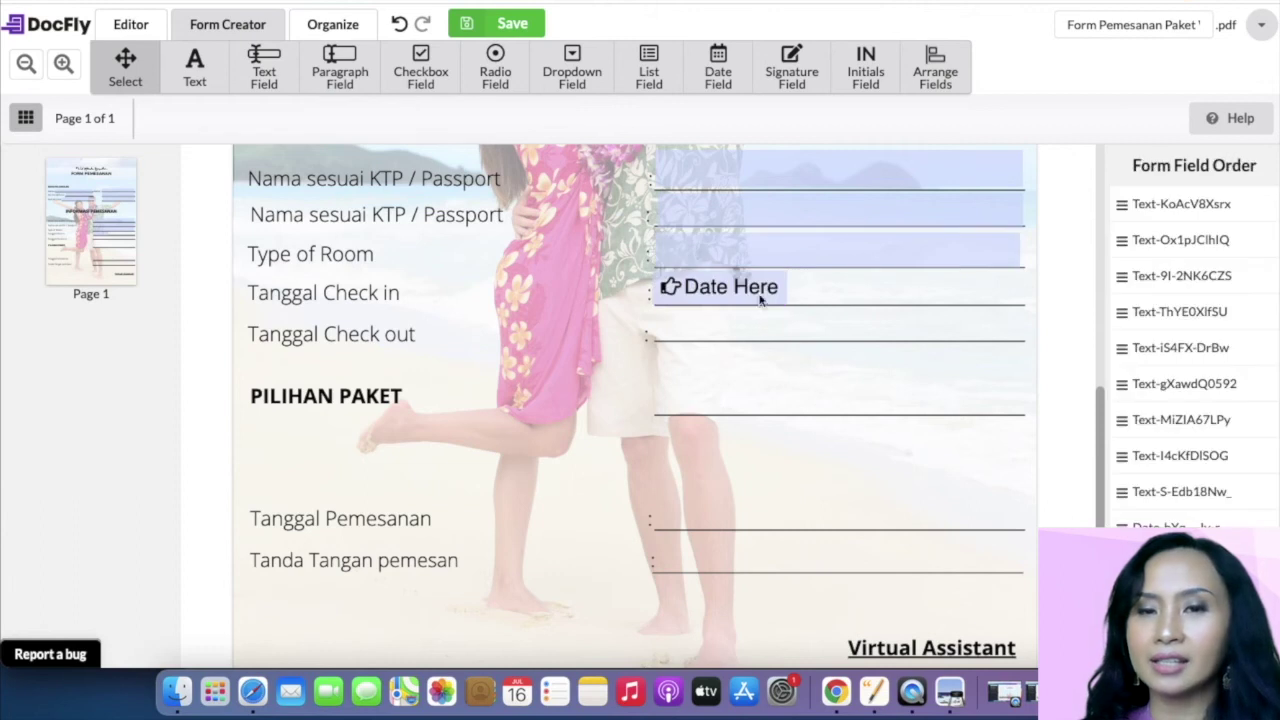
{"action": "left_click", "coordinate": [718, 76]}
{"action": "left_click", "coordinate": [656, 308]}
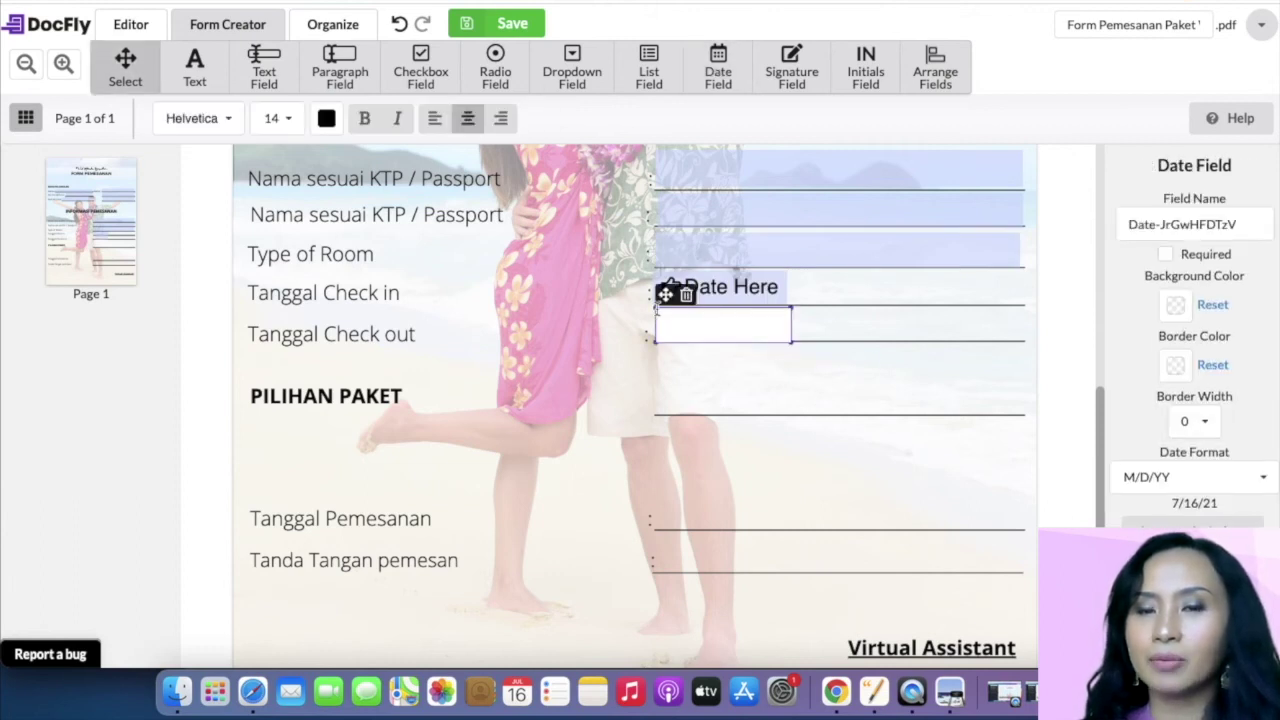
{"action": "left_click", "coordinate": [766, 400]}
- Add a dropdown field on the PILIHAN PAKET line and widen it to the full length of the line
{"action": "scroll", "coordinate": [834, 460], "scroll_direction": "down", "scroll_amount": 3}
{"action": "scroll", "coordinate": [834, 462], "scroll_direction": "up", "scroll_amount": 2}
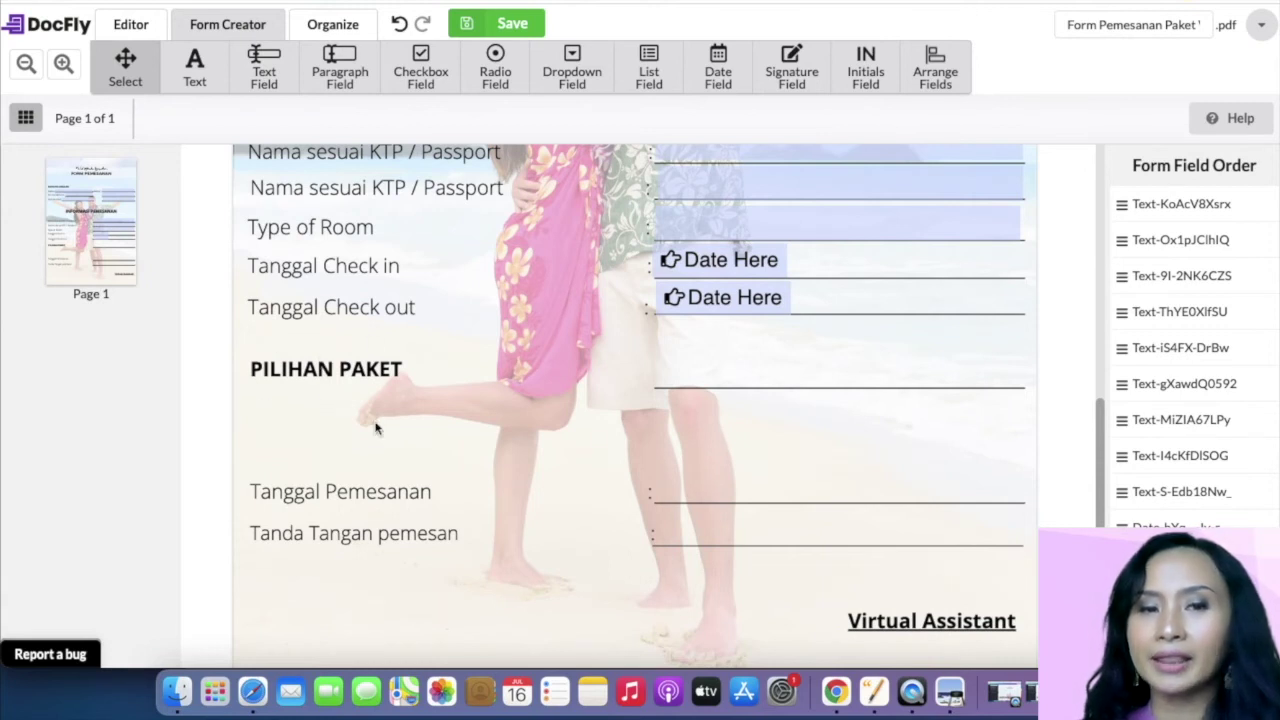
{"action": "left_click", "coordinate": [576, 78]}
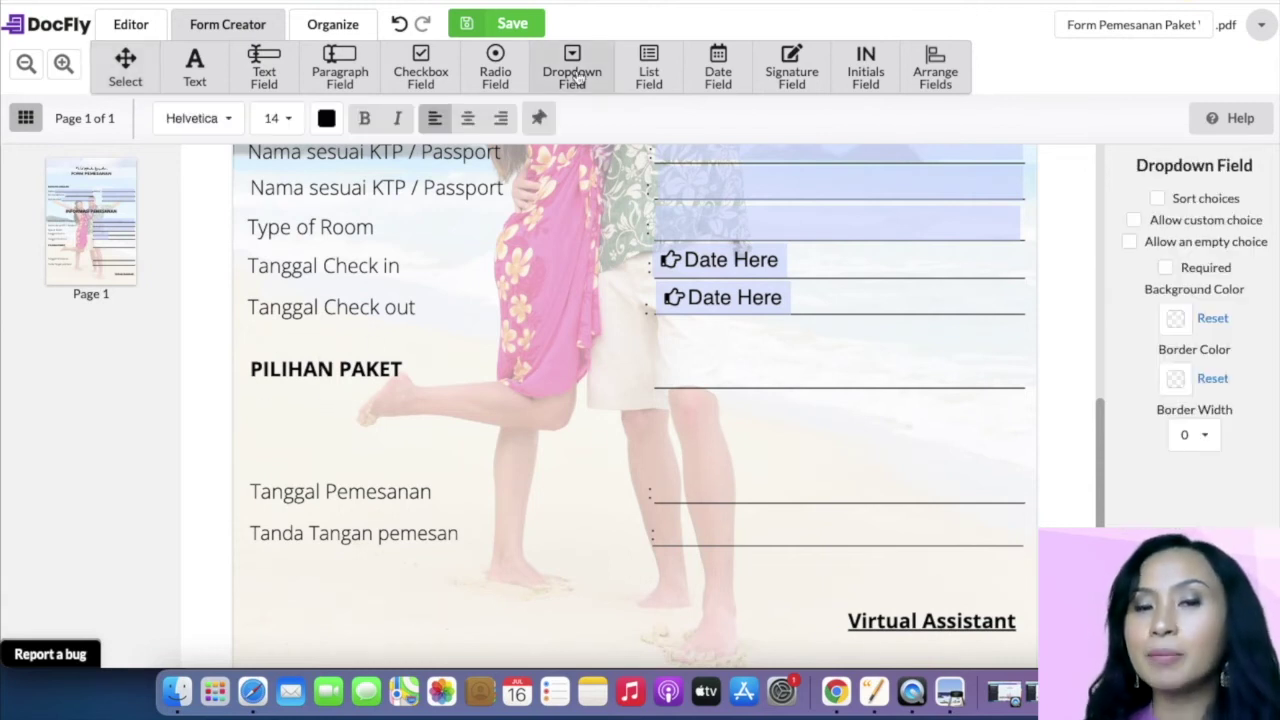
{"action": "left_click", "coordinate": [656, 352]}
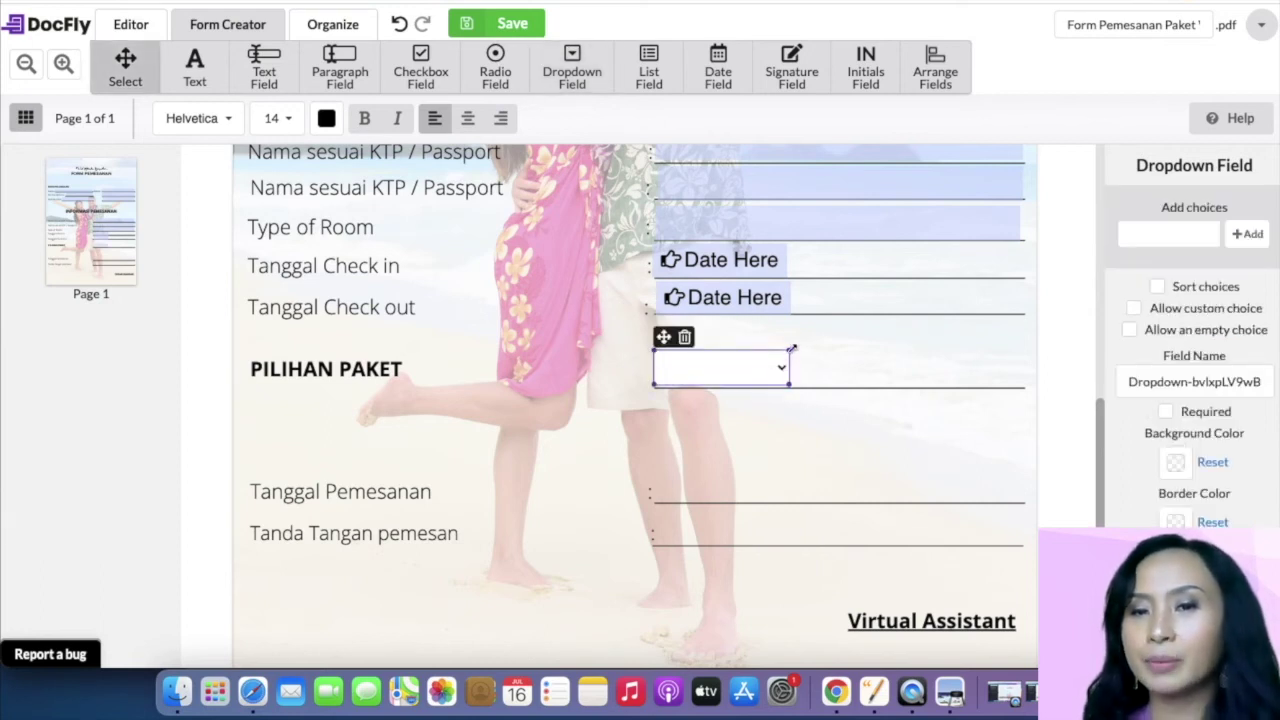
{"action": "left_click_drag", "start_coordinate": [789, 352], "coordinate": [1022, 347]}
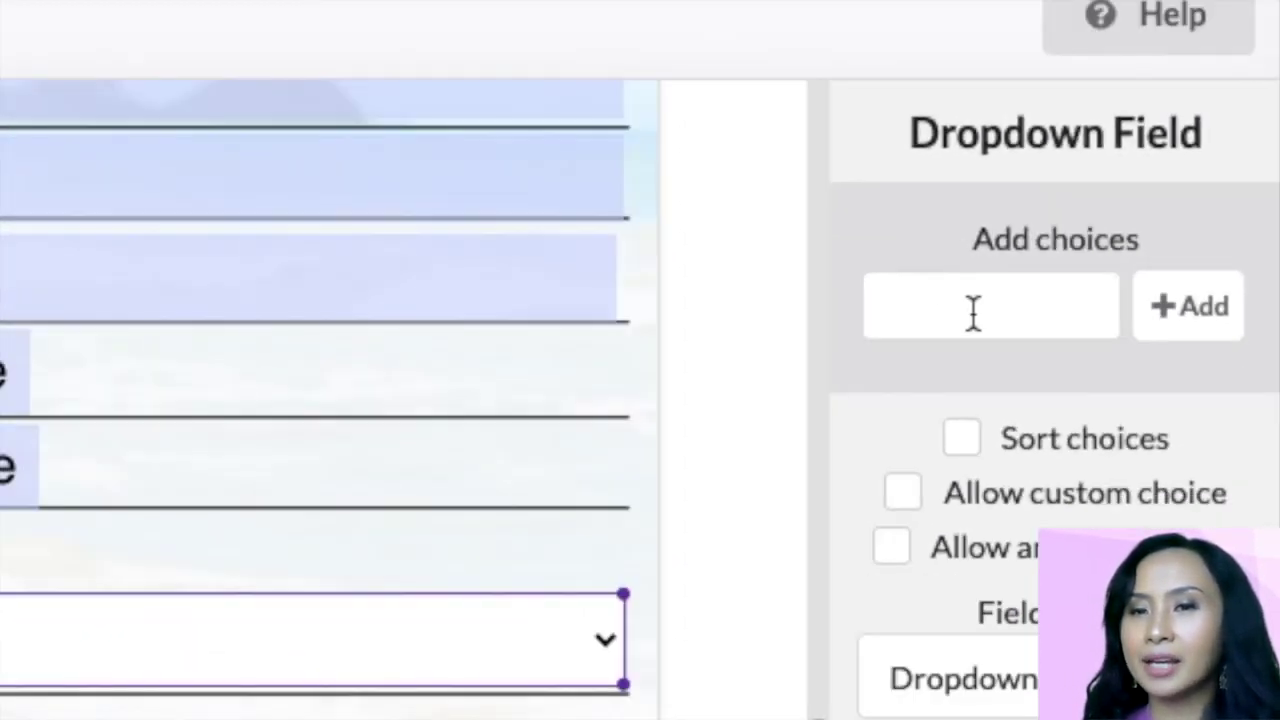
- Add the choice "Labuan Bajo 5 Hari 4 Malam" to the PILIHAN PAKET dropdown
{"action": "left_click", "coordinate": [1080, 263]}
{"action": "type", "text": "Labuan Bak"}
{"action": "key", "text": "BackSpace"}
{"action": "type", "text": "jo 5 Hari 4 Mla"}
{"action": "key", "text": "BackSpace"}
{"action": "key", "text": "BackSpace"}
{"action": "type", "text": "alam"}
{"action": "left_click", "coordinate": [1190, 310]}
- Add "Bali & Lombok 5 Hari 4 Malam" as the second choice of the PILIHAN PAKET dropdown
{"action": "left_click", "coordinate": [1023, 313]}
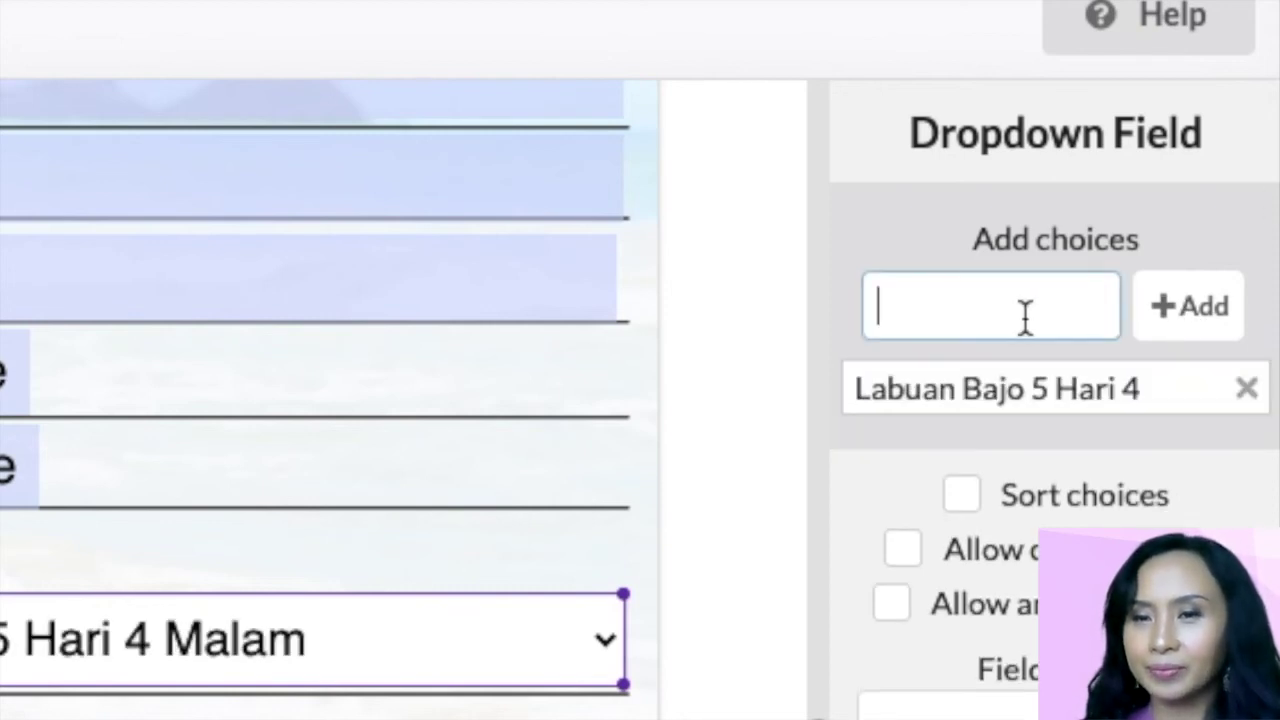
{"action": "type", "text": "Bali & Lombo"}
{"action": "key", "text": "BackSpace"}
{"action": "key", "text": "BackSpace"}
{"action": "key", "text": "BackSpace"}
{"action": "type", "text": "& Lombok"}
{"action": "type", "text": " 5 Hari 4 Malam"}
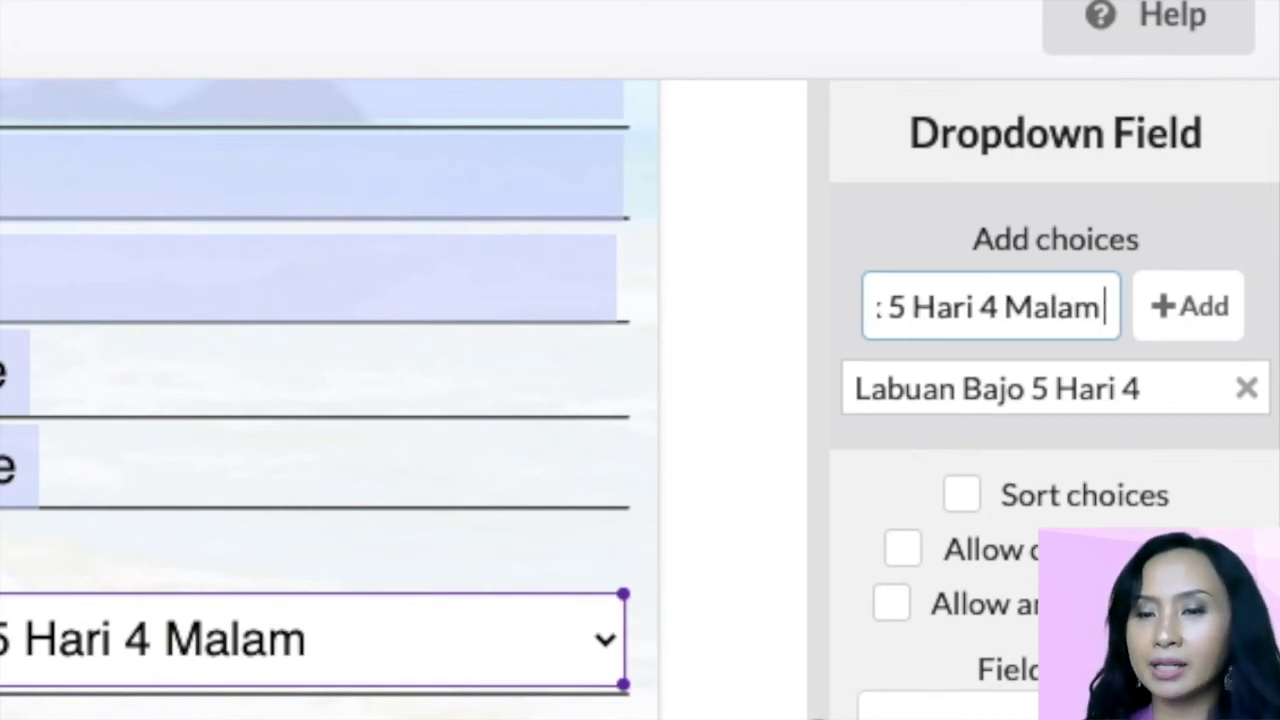
{"action": "left_click", "coordinate": [1212, 306]}
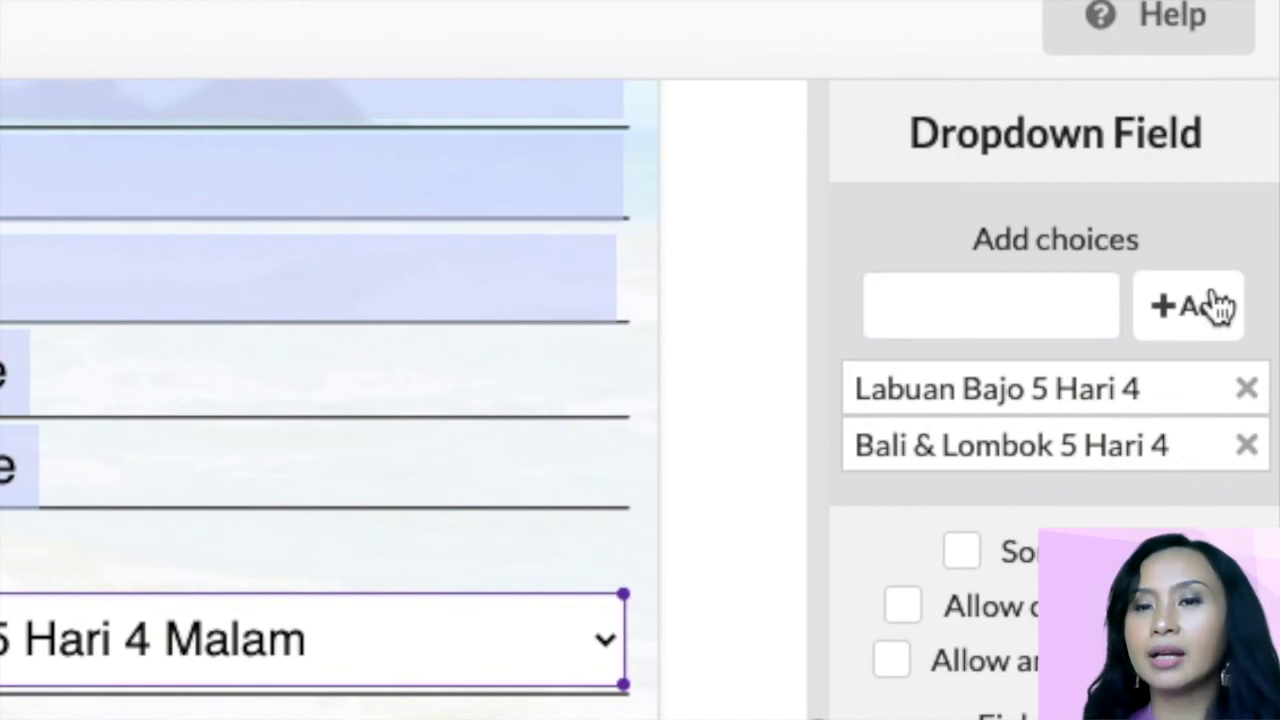
- Enter a third package choice beginning with "Bali" for the PILIHAN PAKET dropdown
{"action": "left_click", "coordinate": [1047, 303]}
{"action": "type", "text": "Bali"}
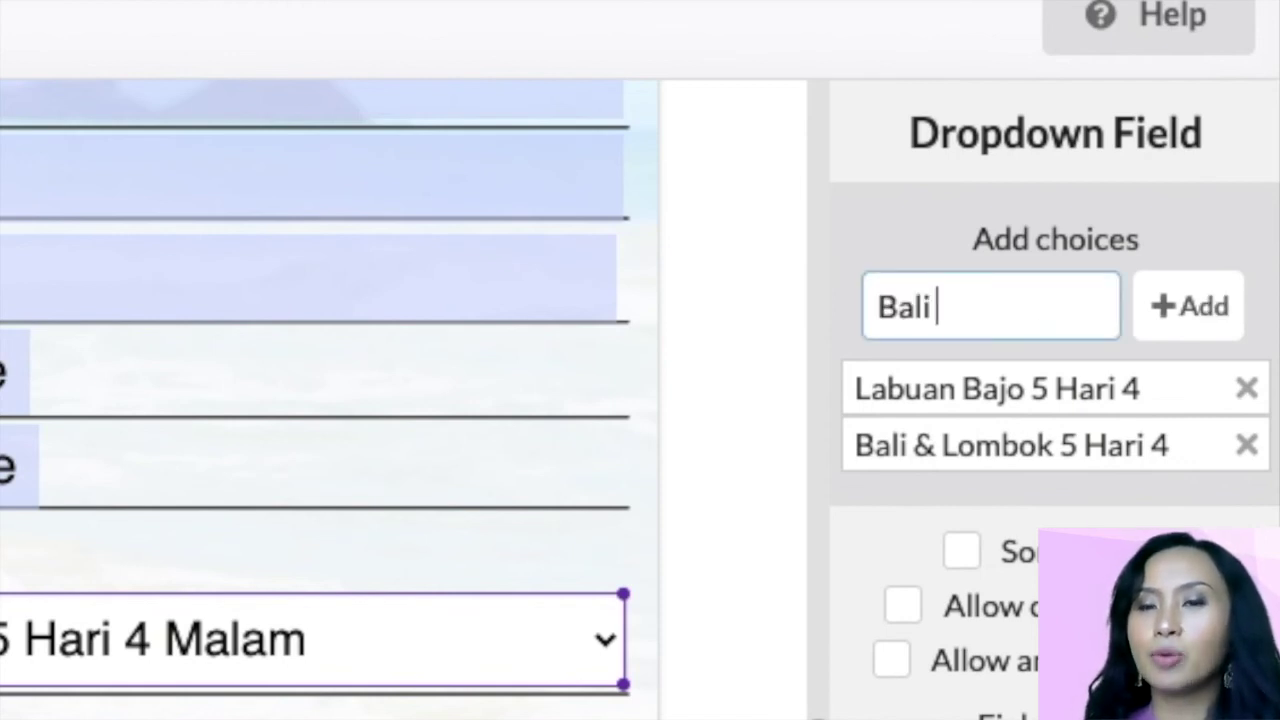